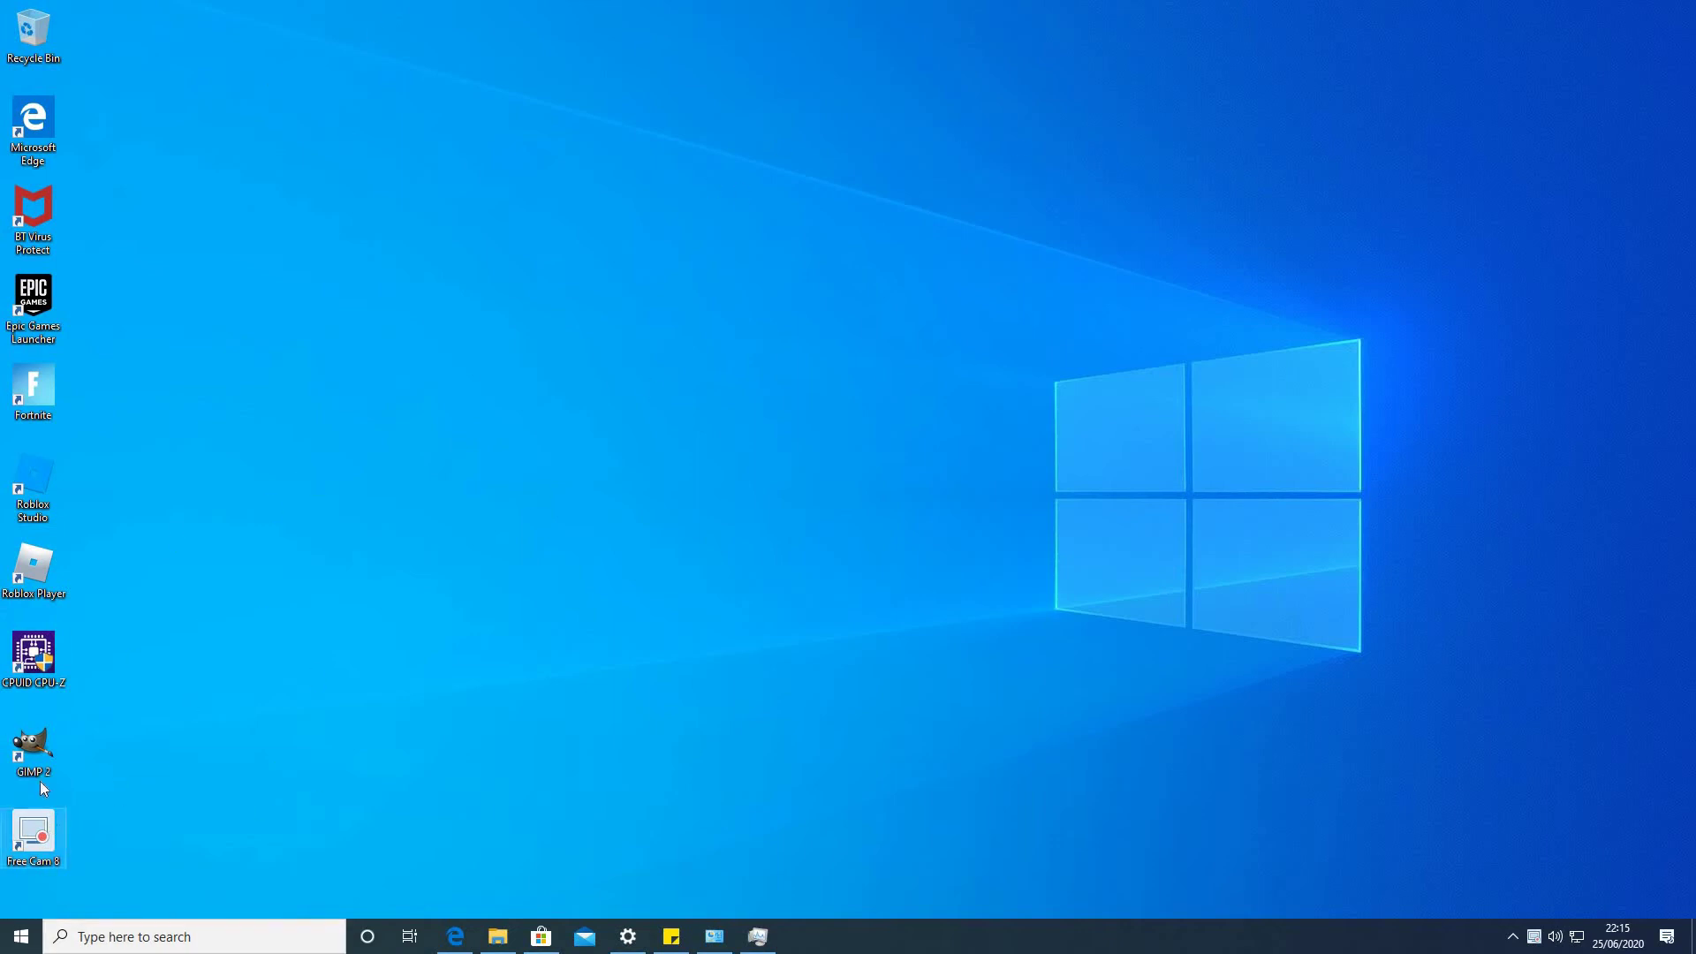
Launch GIMP 2 from its Windows desktop shortcut
double_click(41, 750)
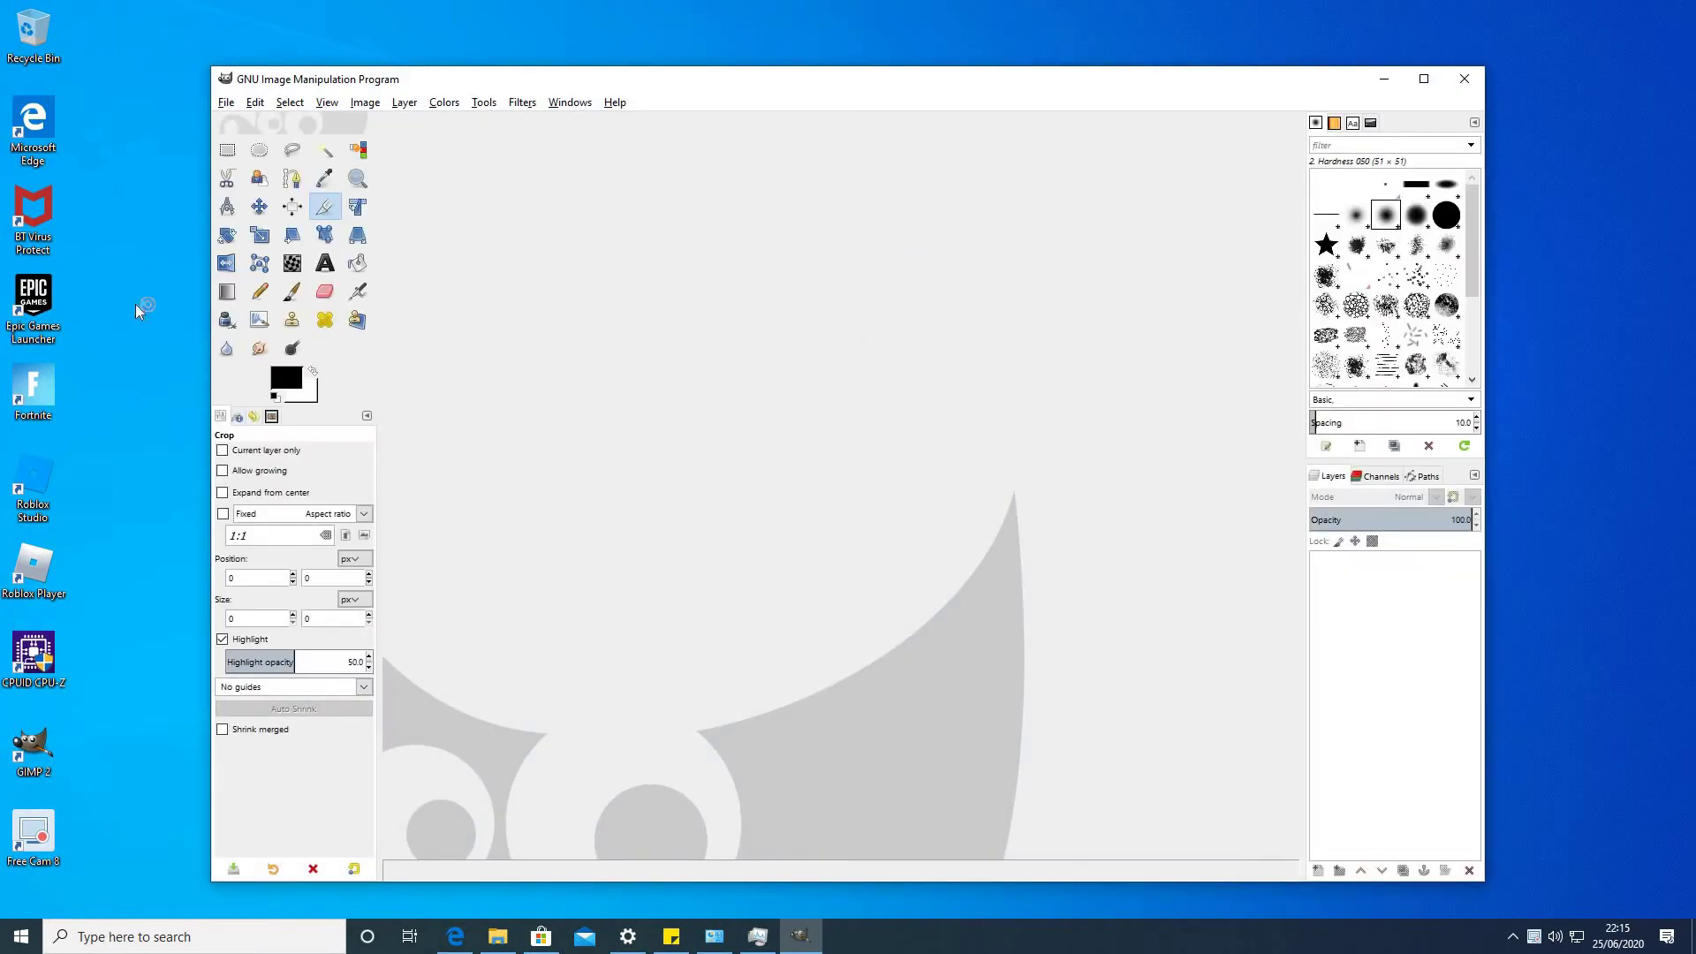
Set the Interface Theme in Preferences to Dark and apply it with OK
click(226, 104)
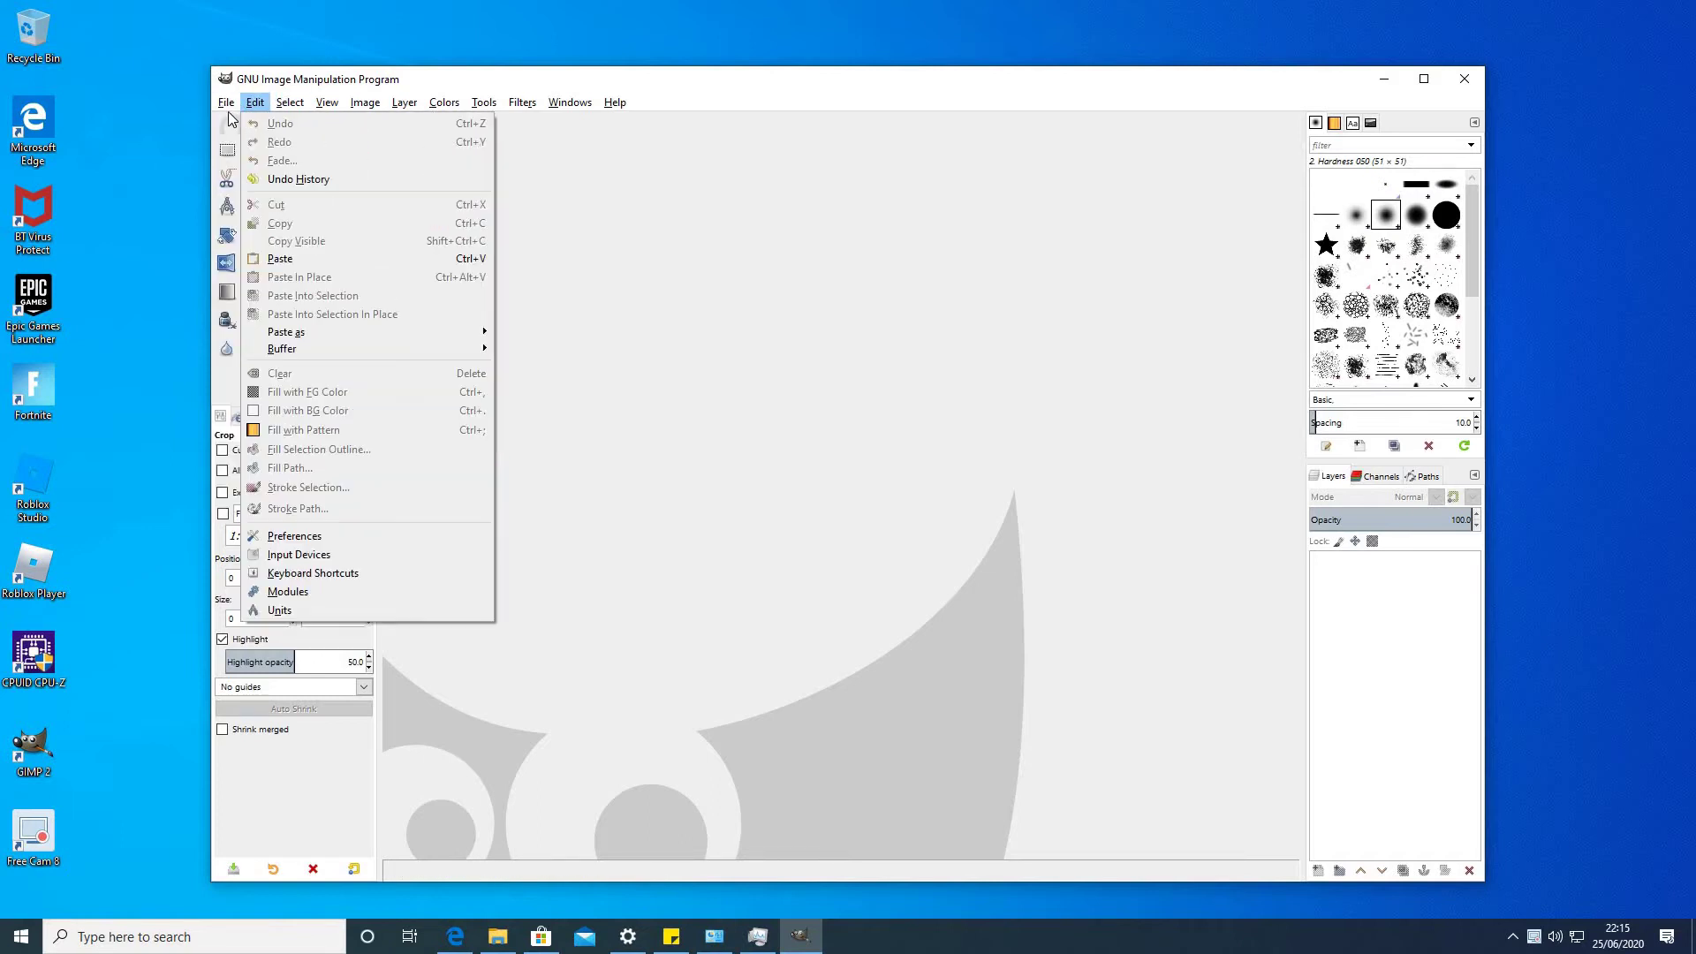
click(314, 537)
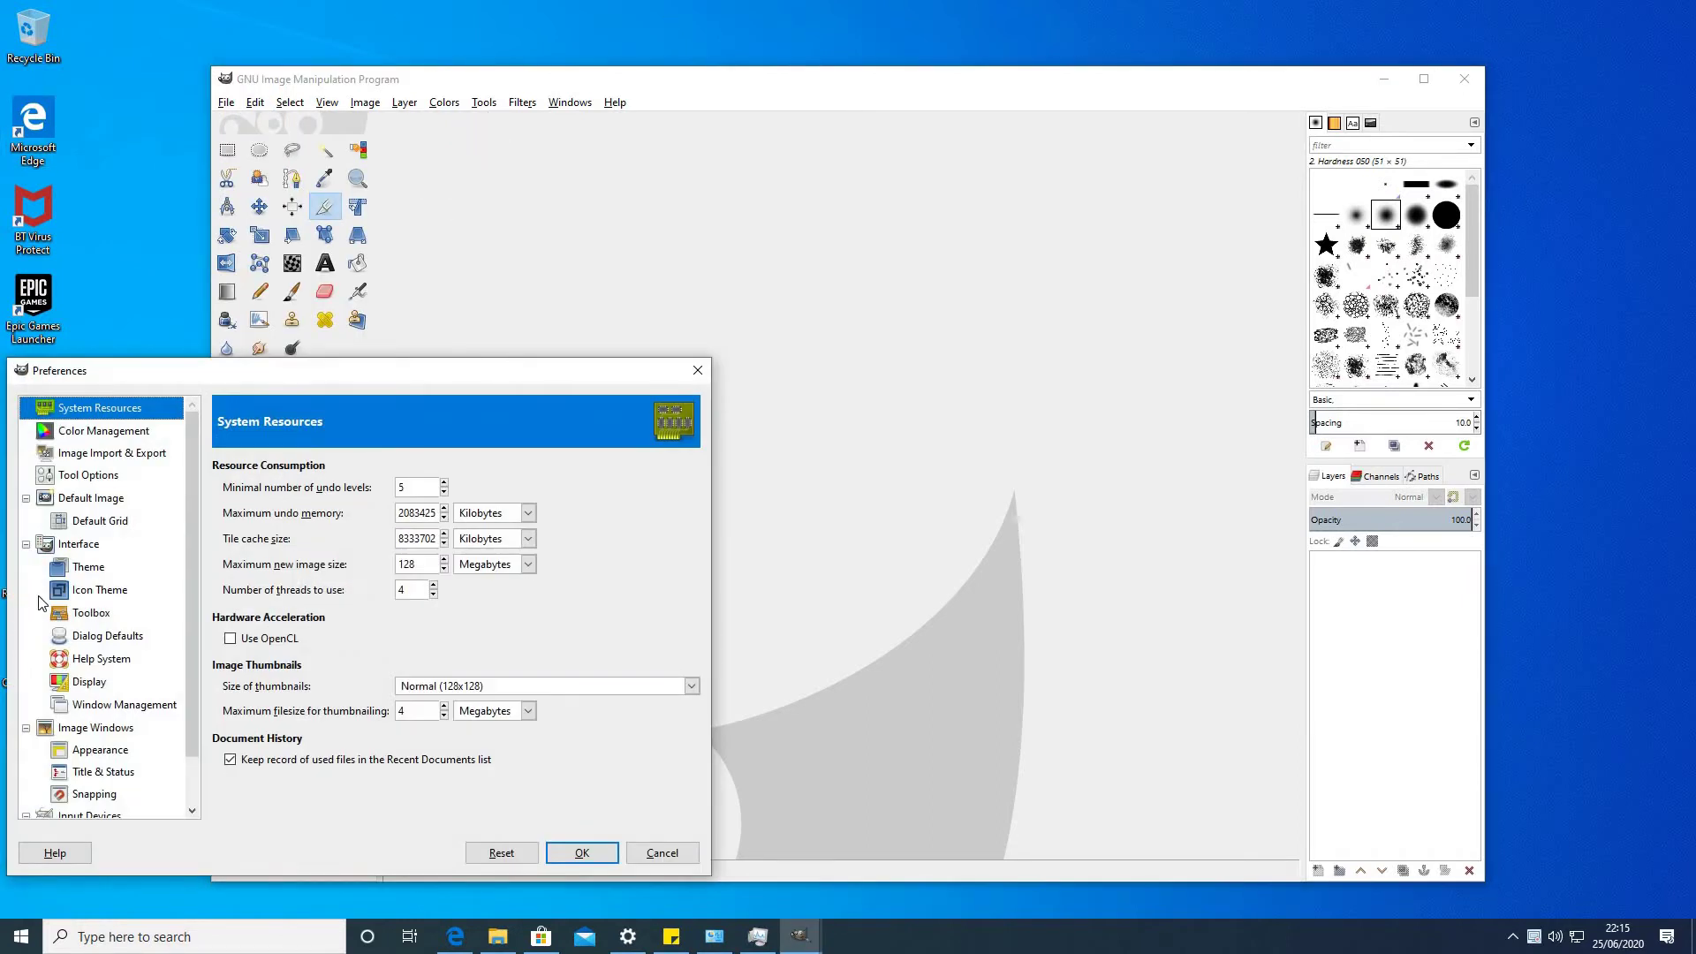
click(88, 567)
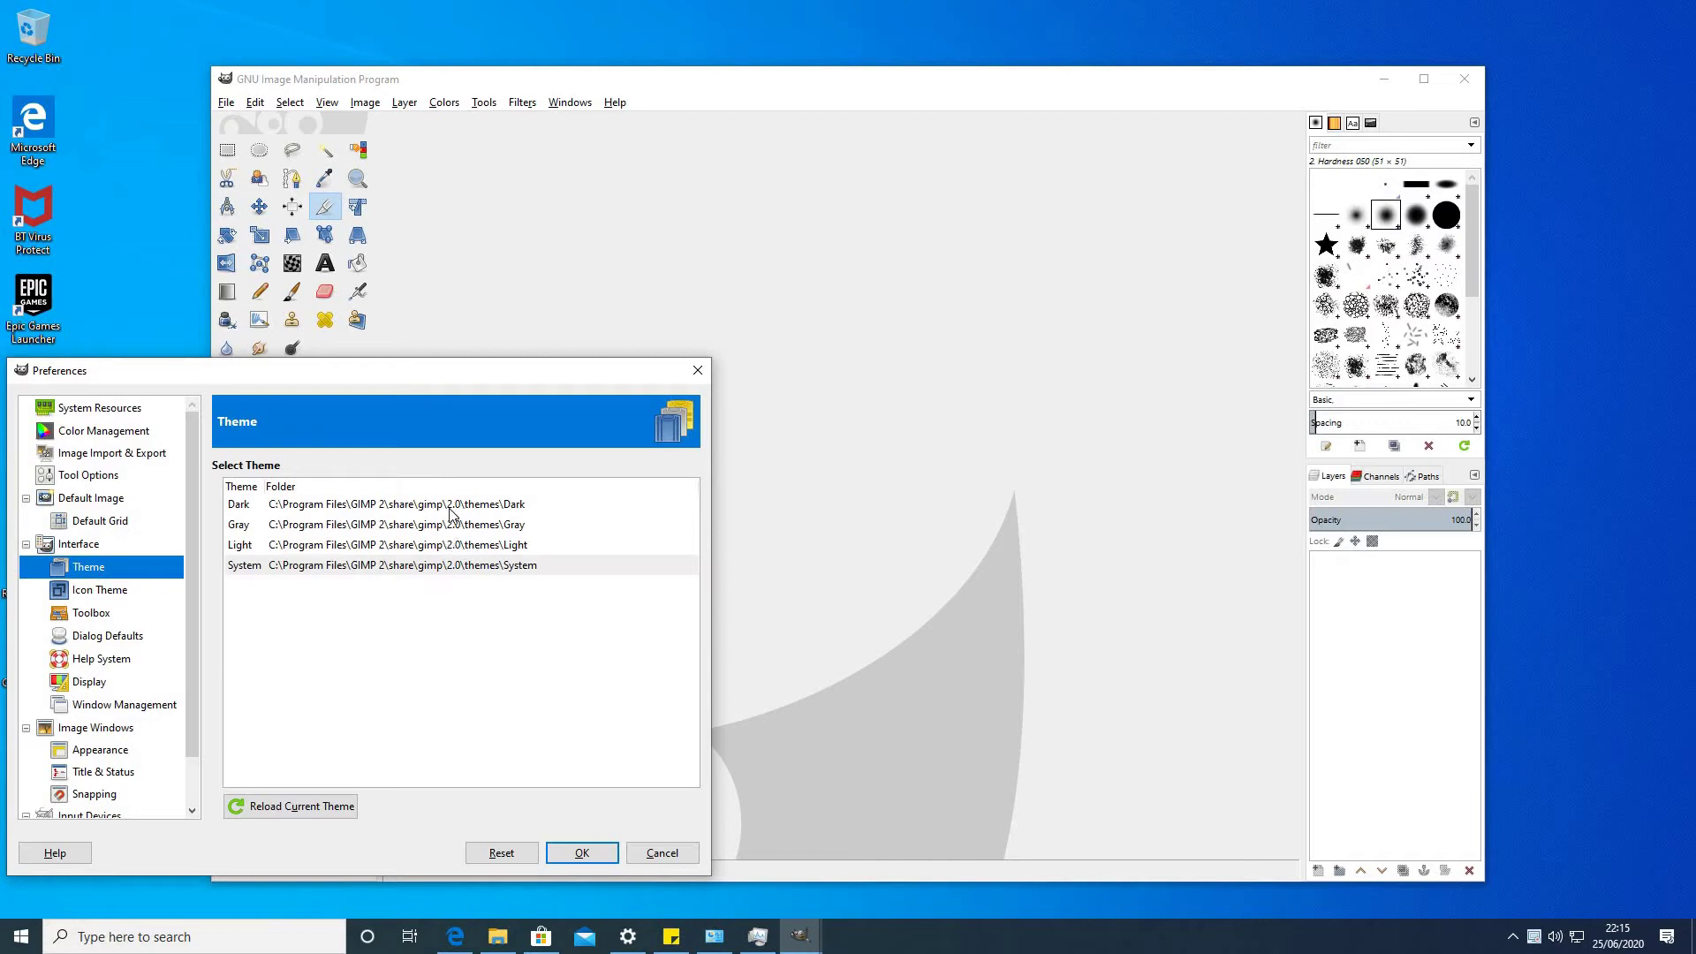
click(408, 505)
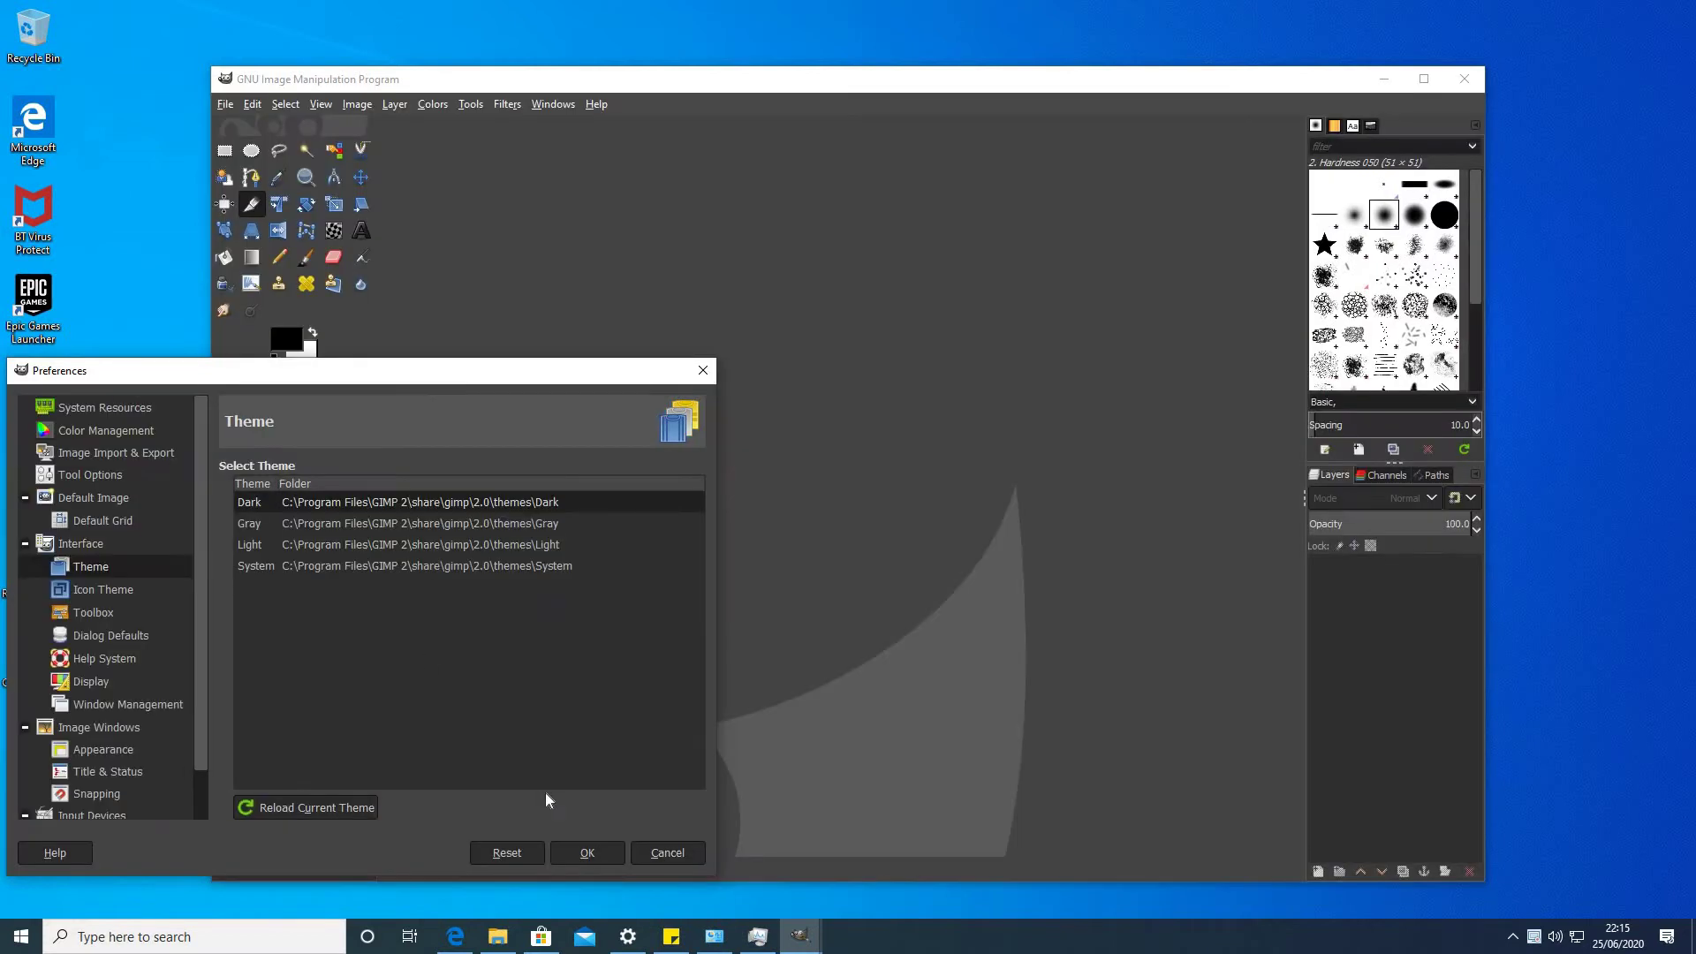
click(588, 853)
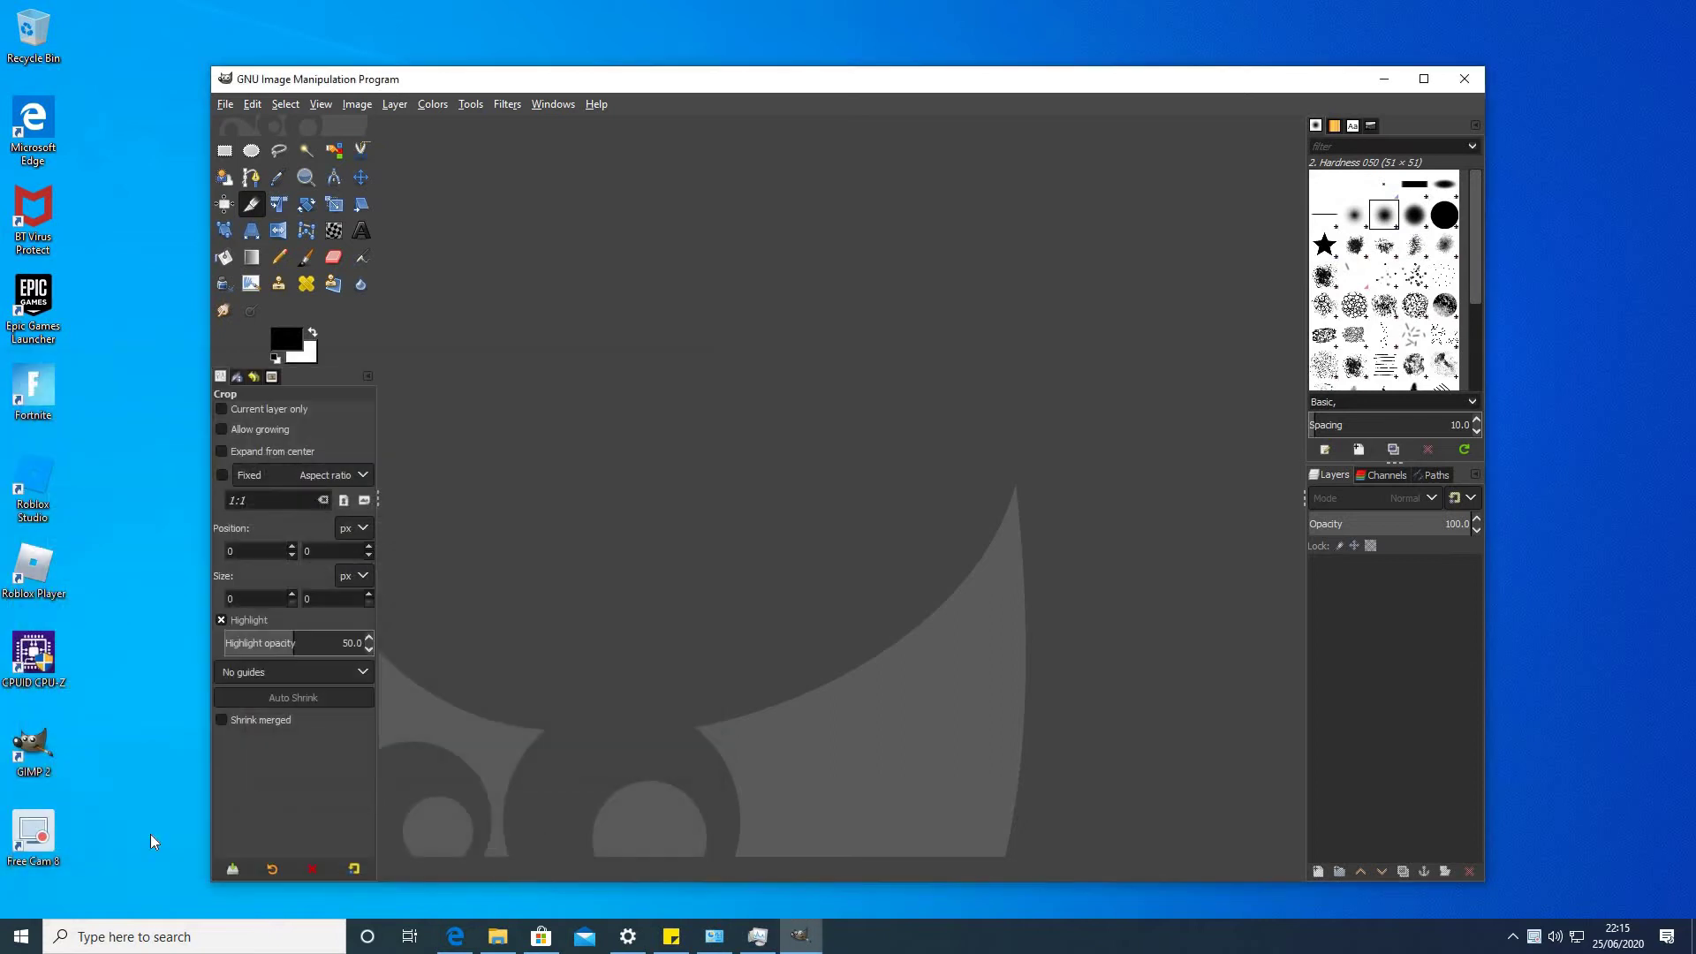
click(224, 105)
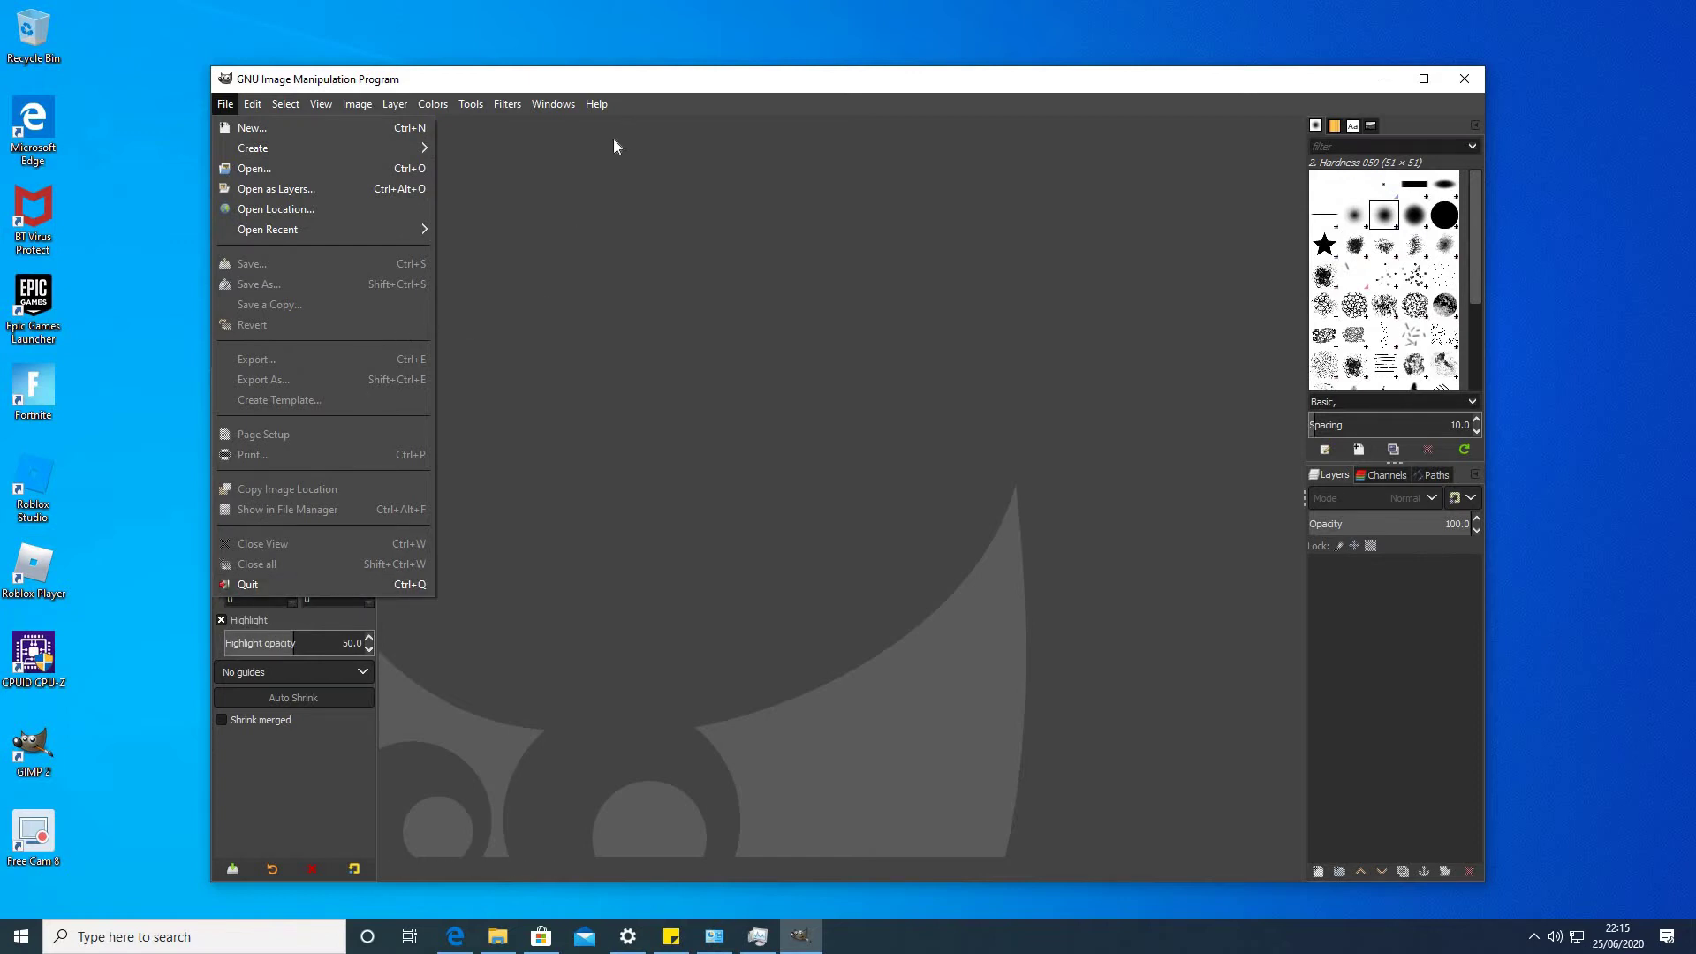
click(627, 83)
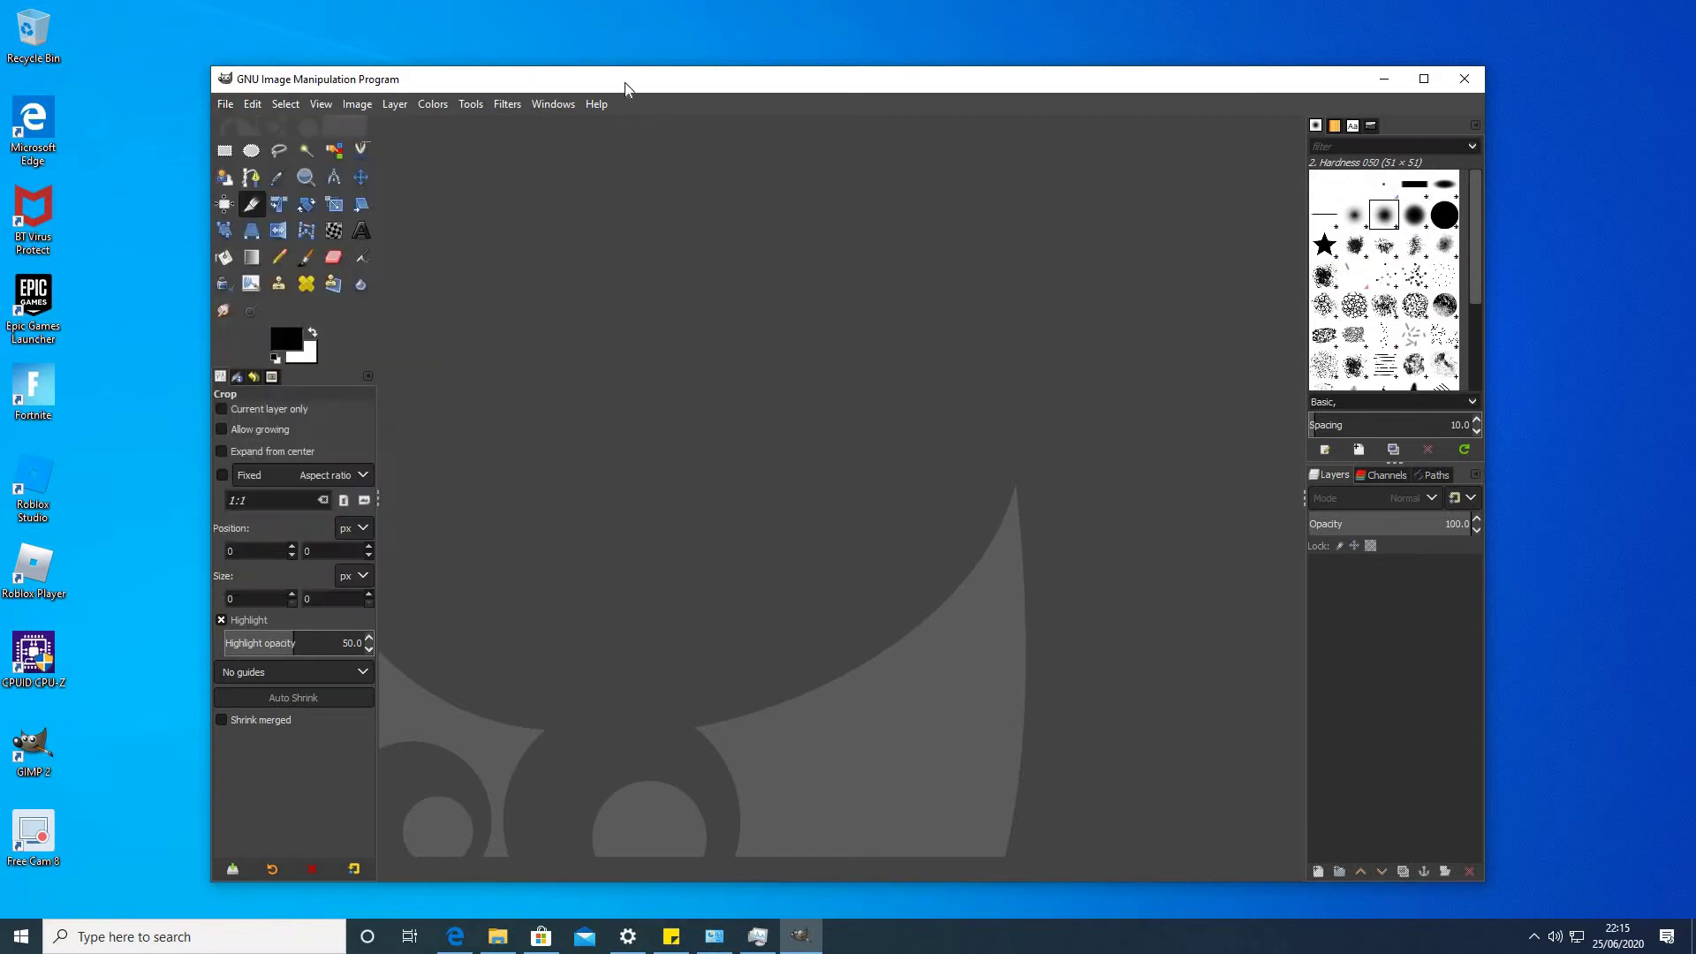
click(226, 104)
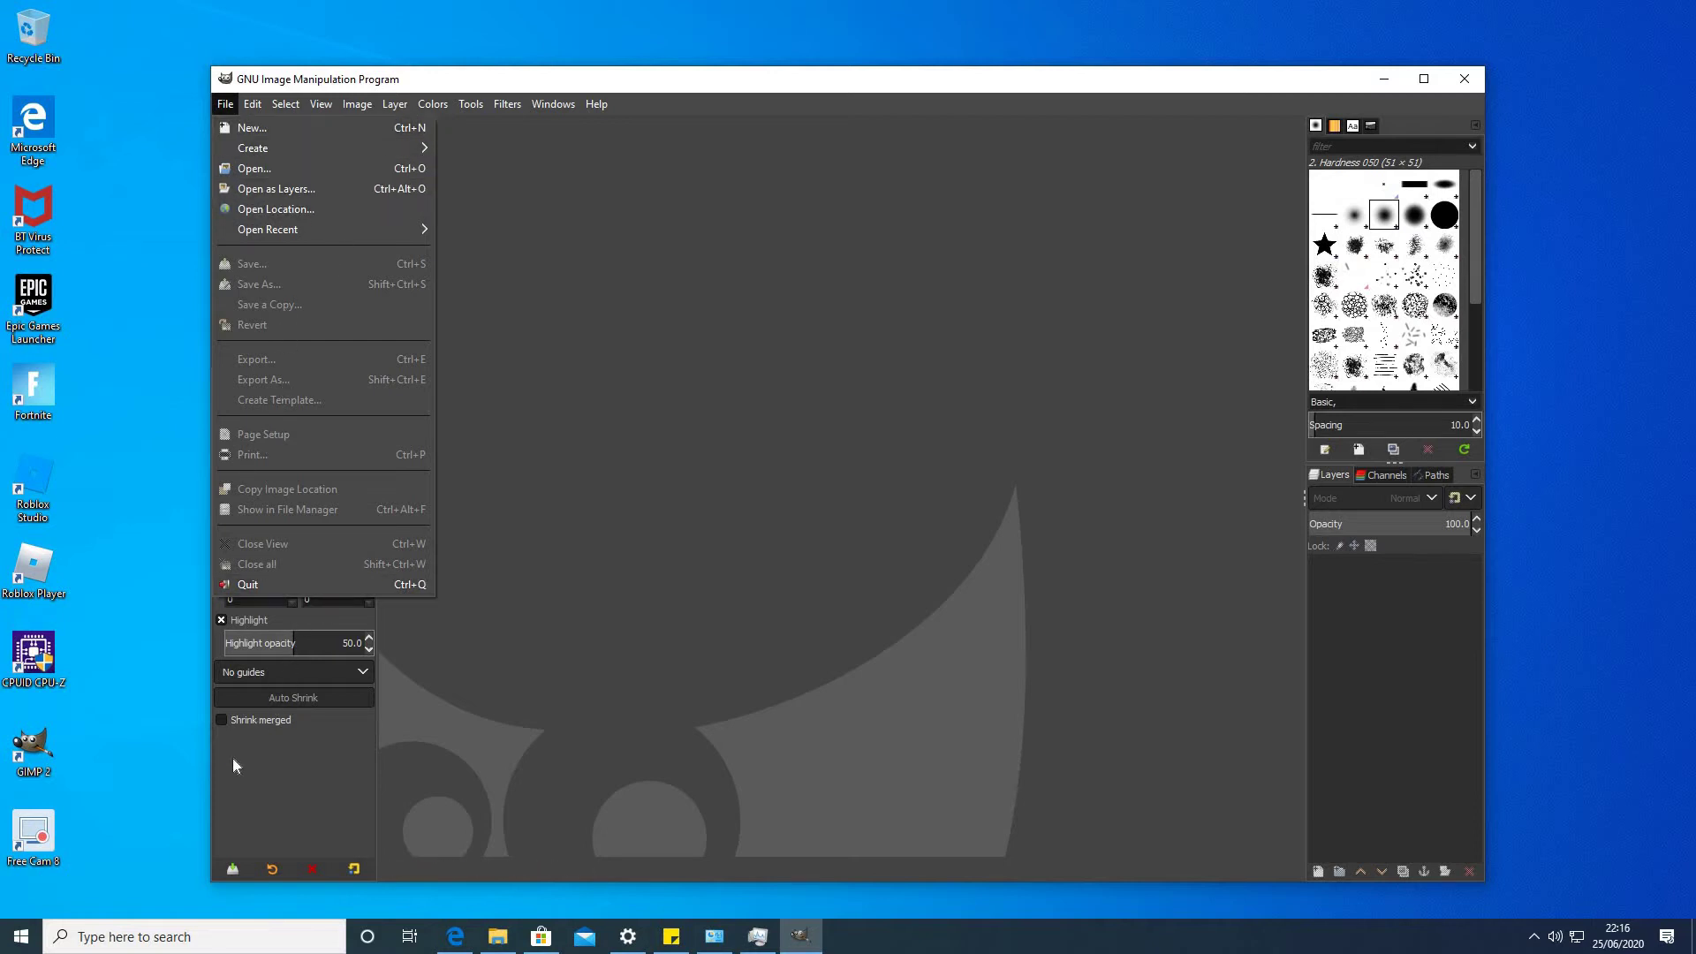
click(323, 780)
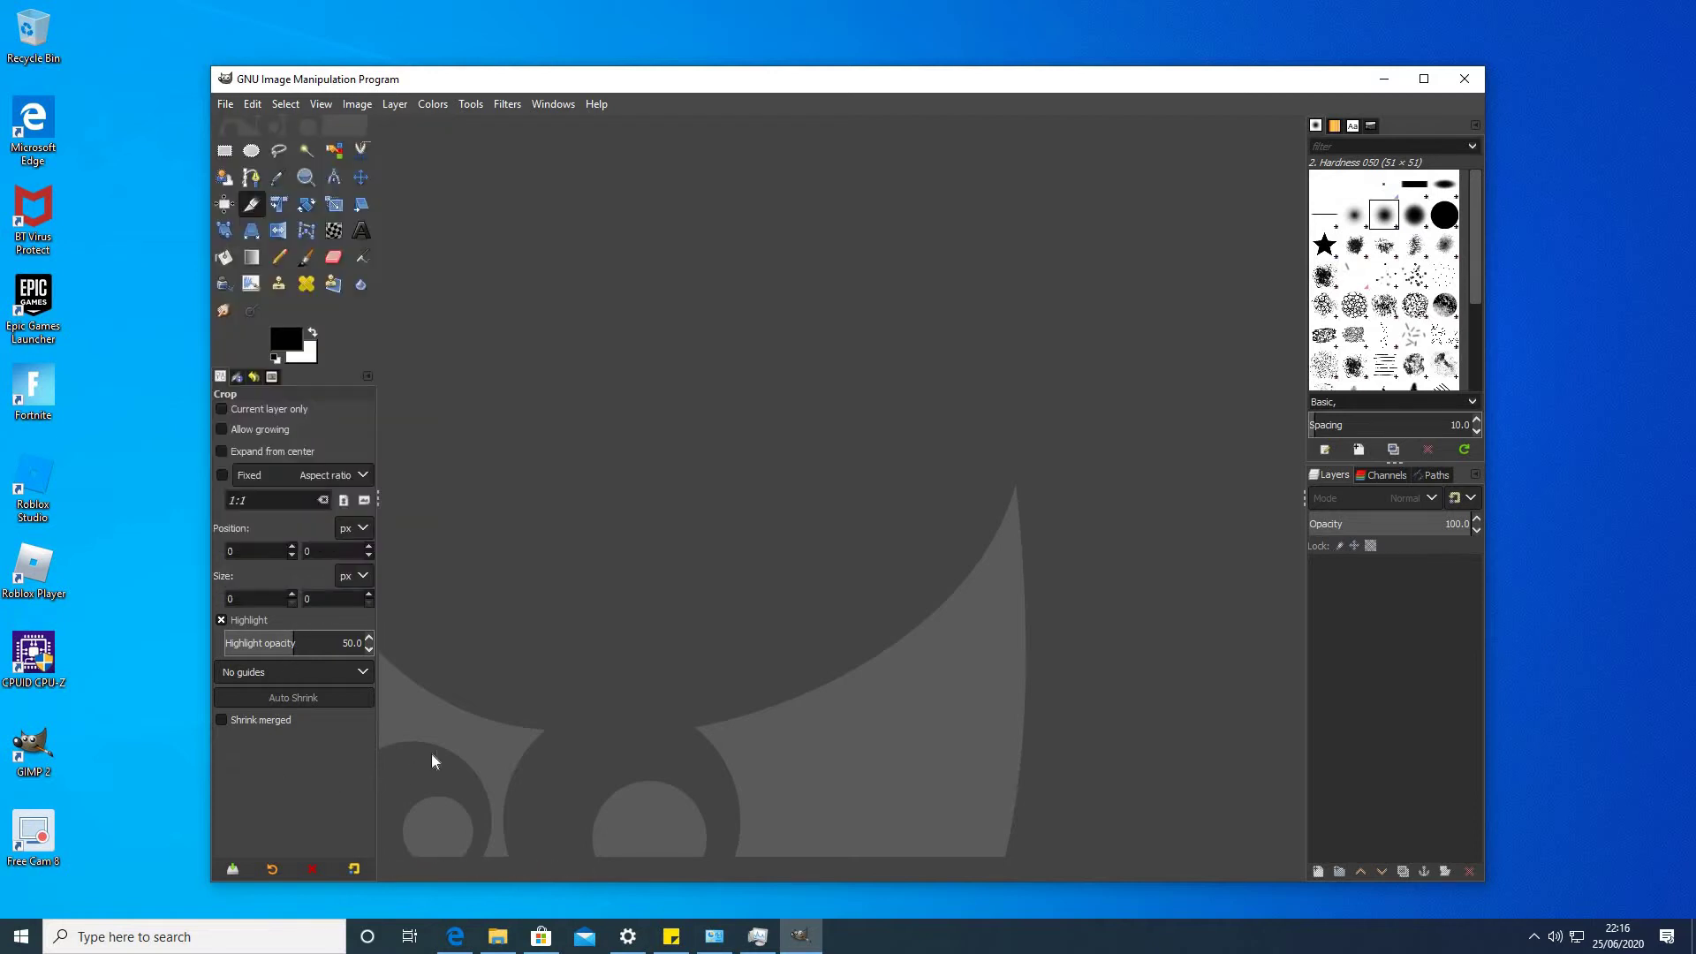
Try the Color icon theme, then set the icon theme to Symbolic and confirm
click(226, 104)
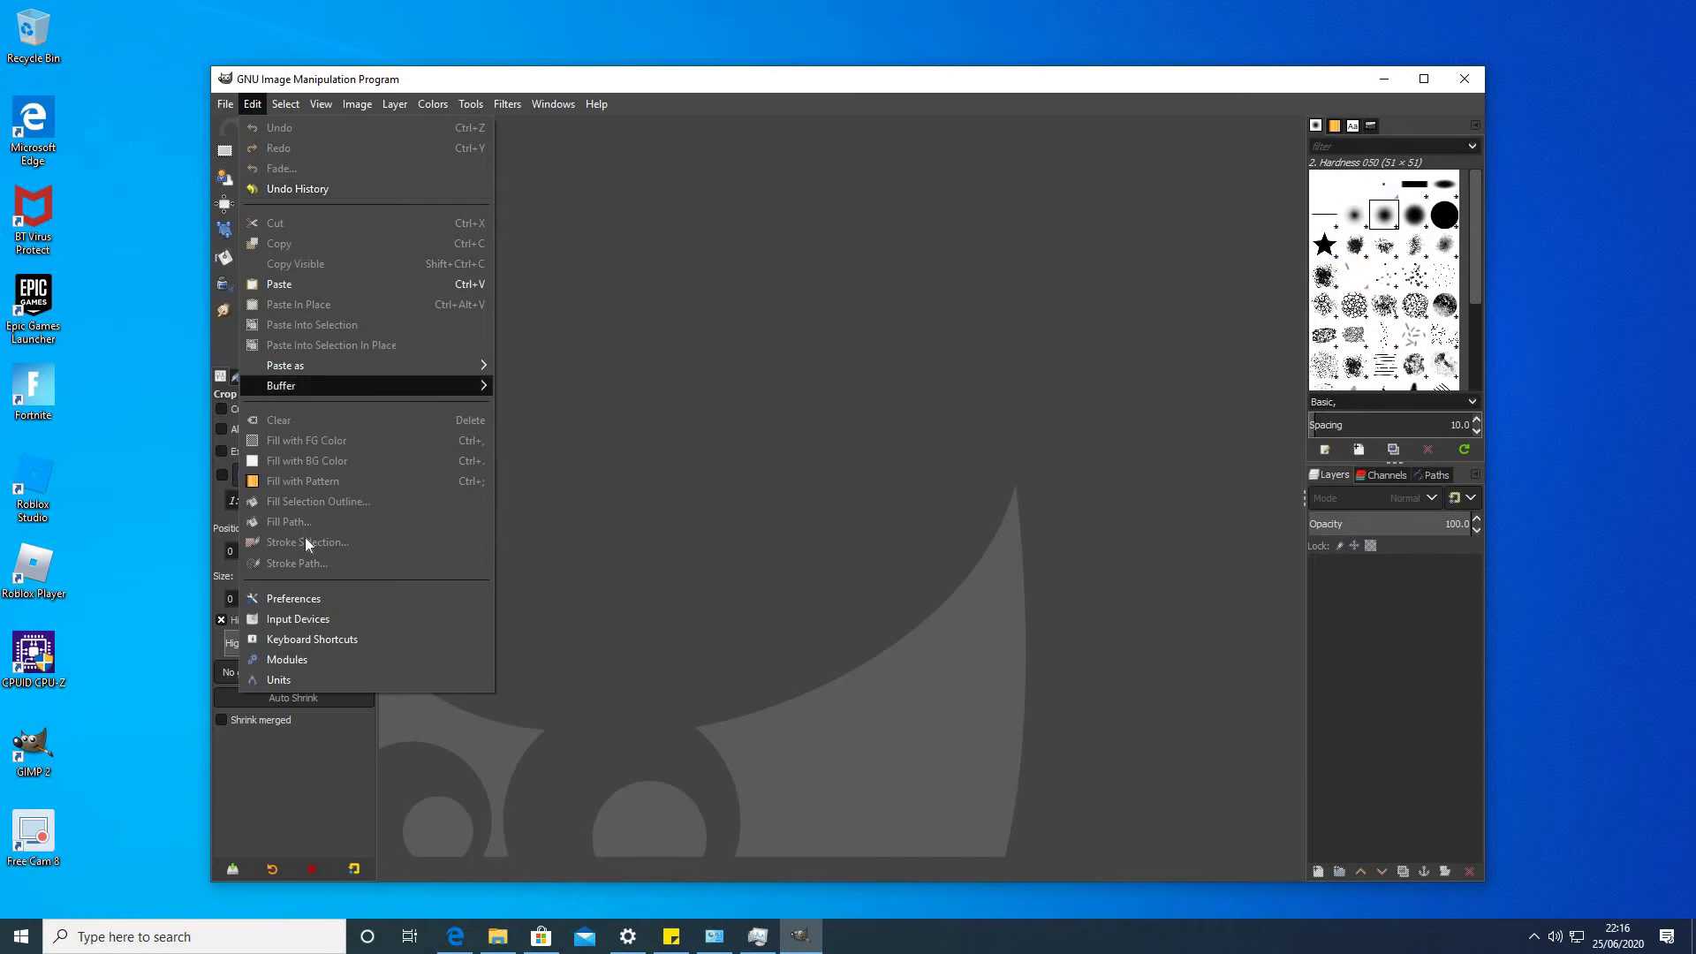
click(316, 599)
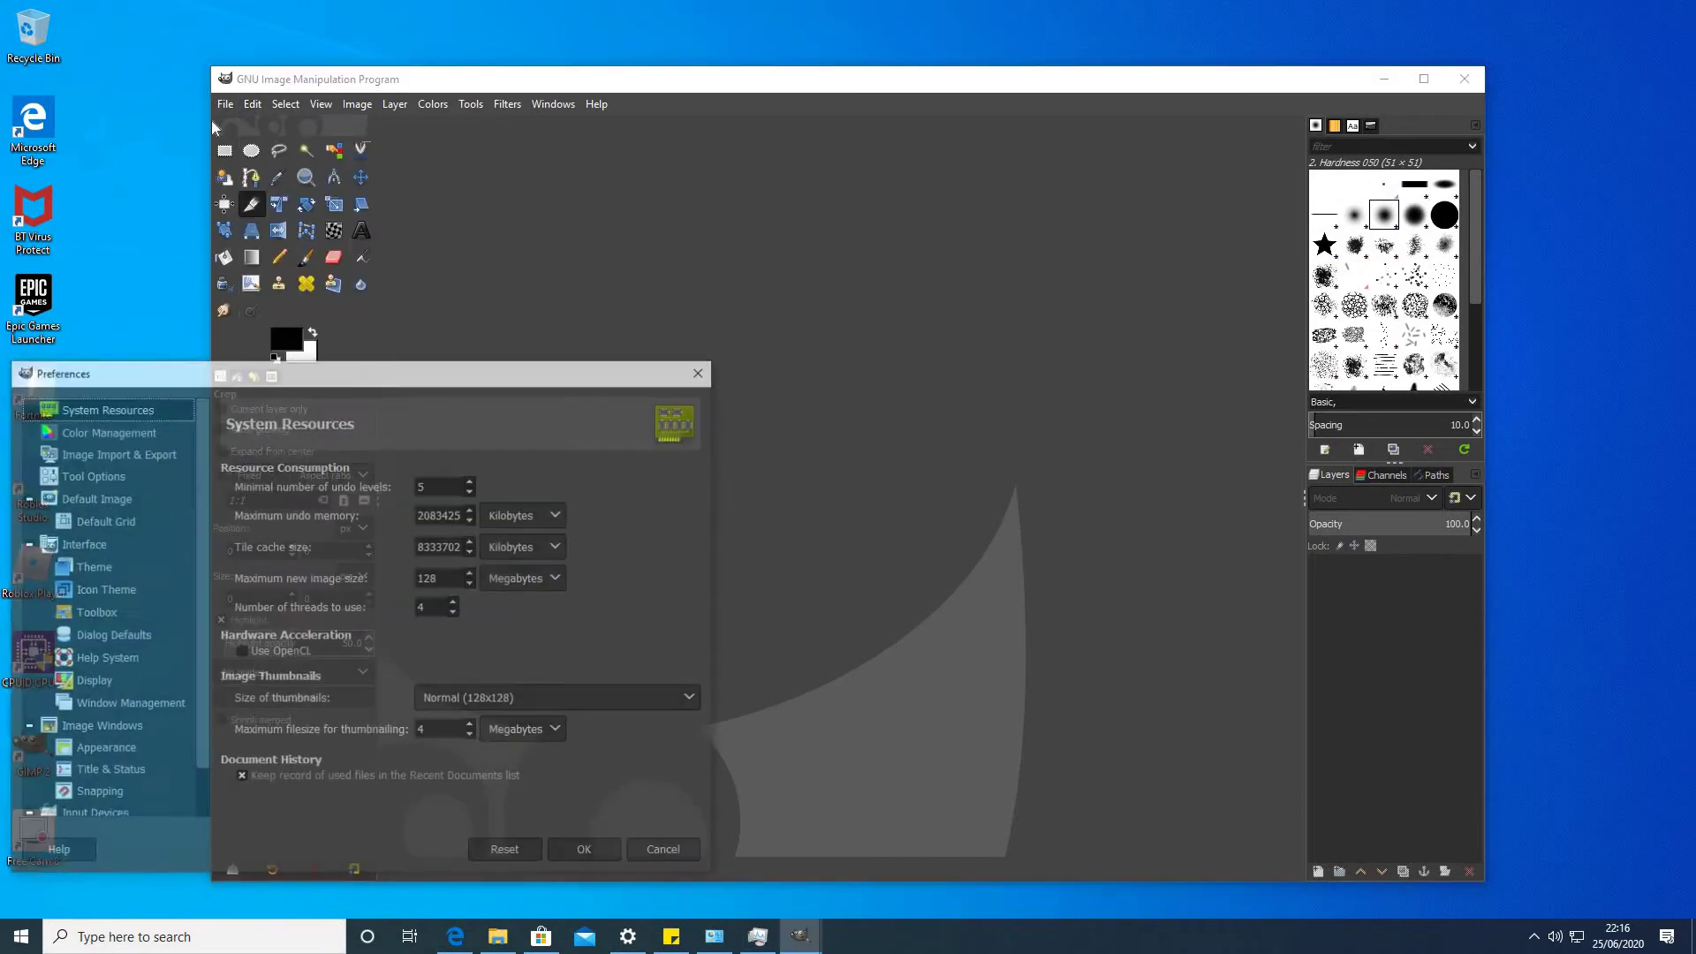
click(103, 590)
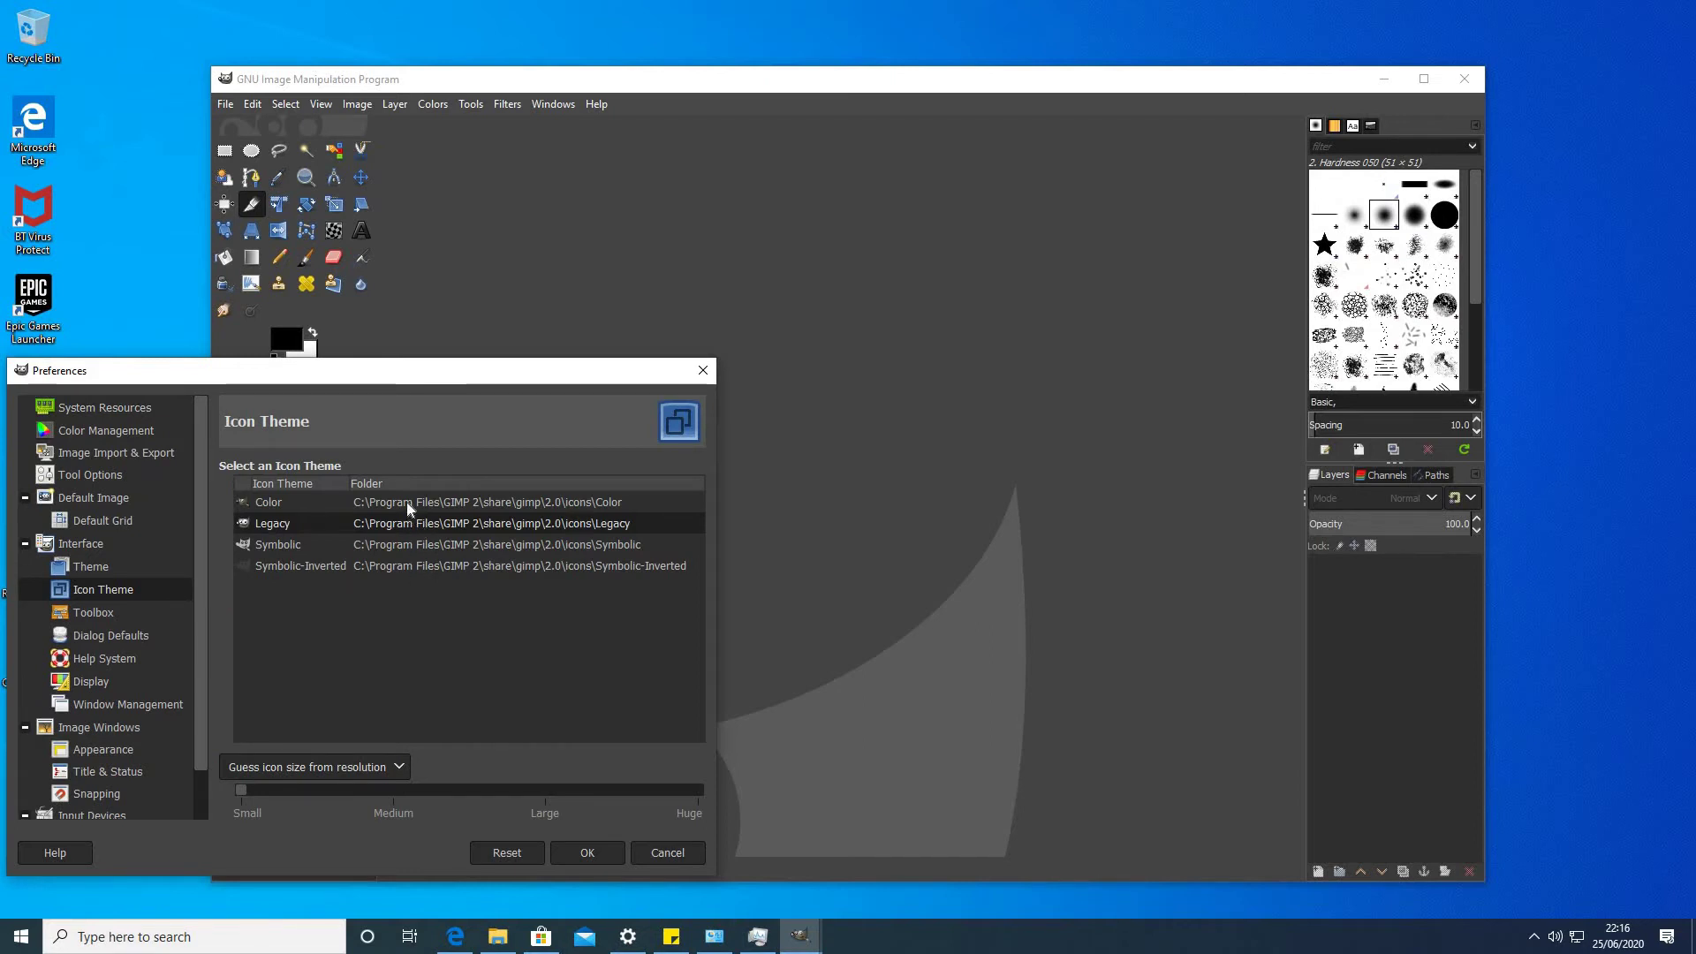
click(268, 507)
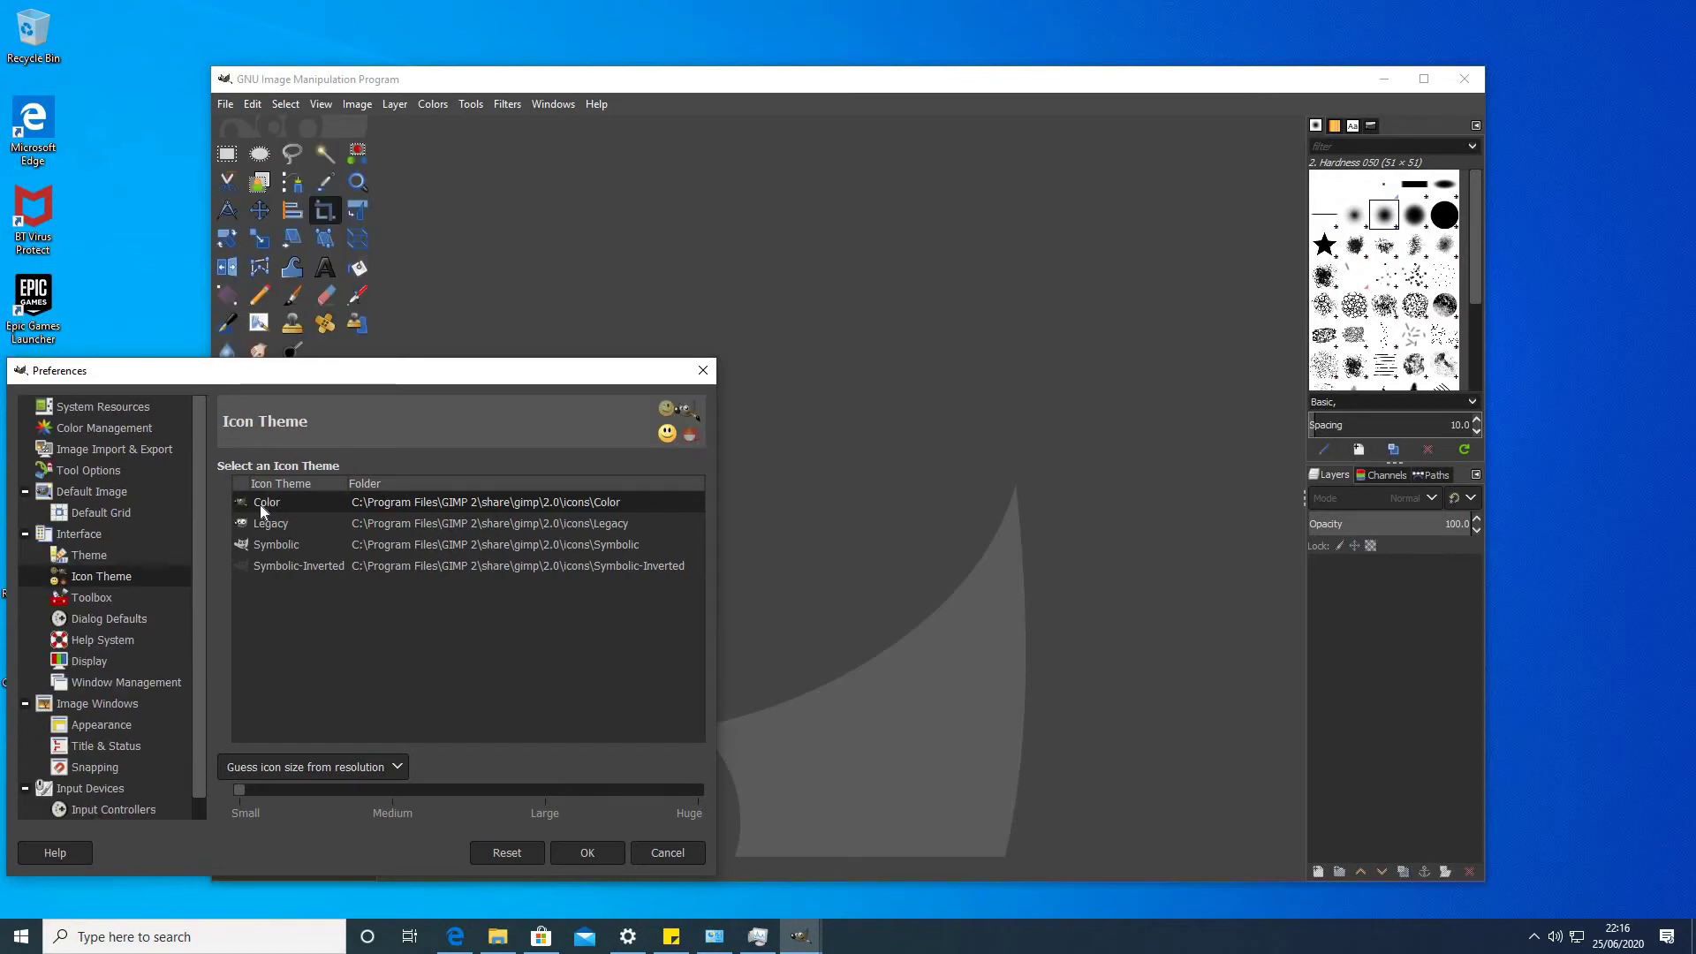
click(285, 548)
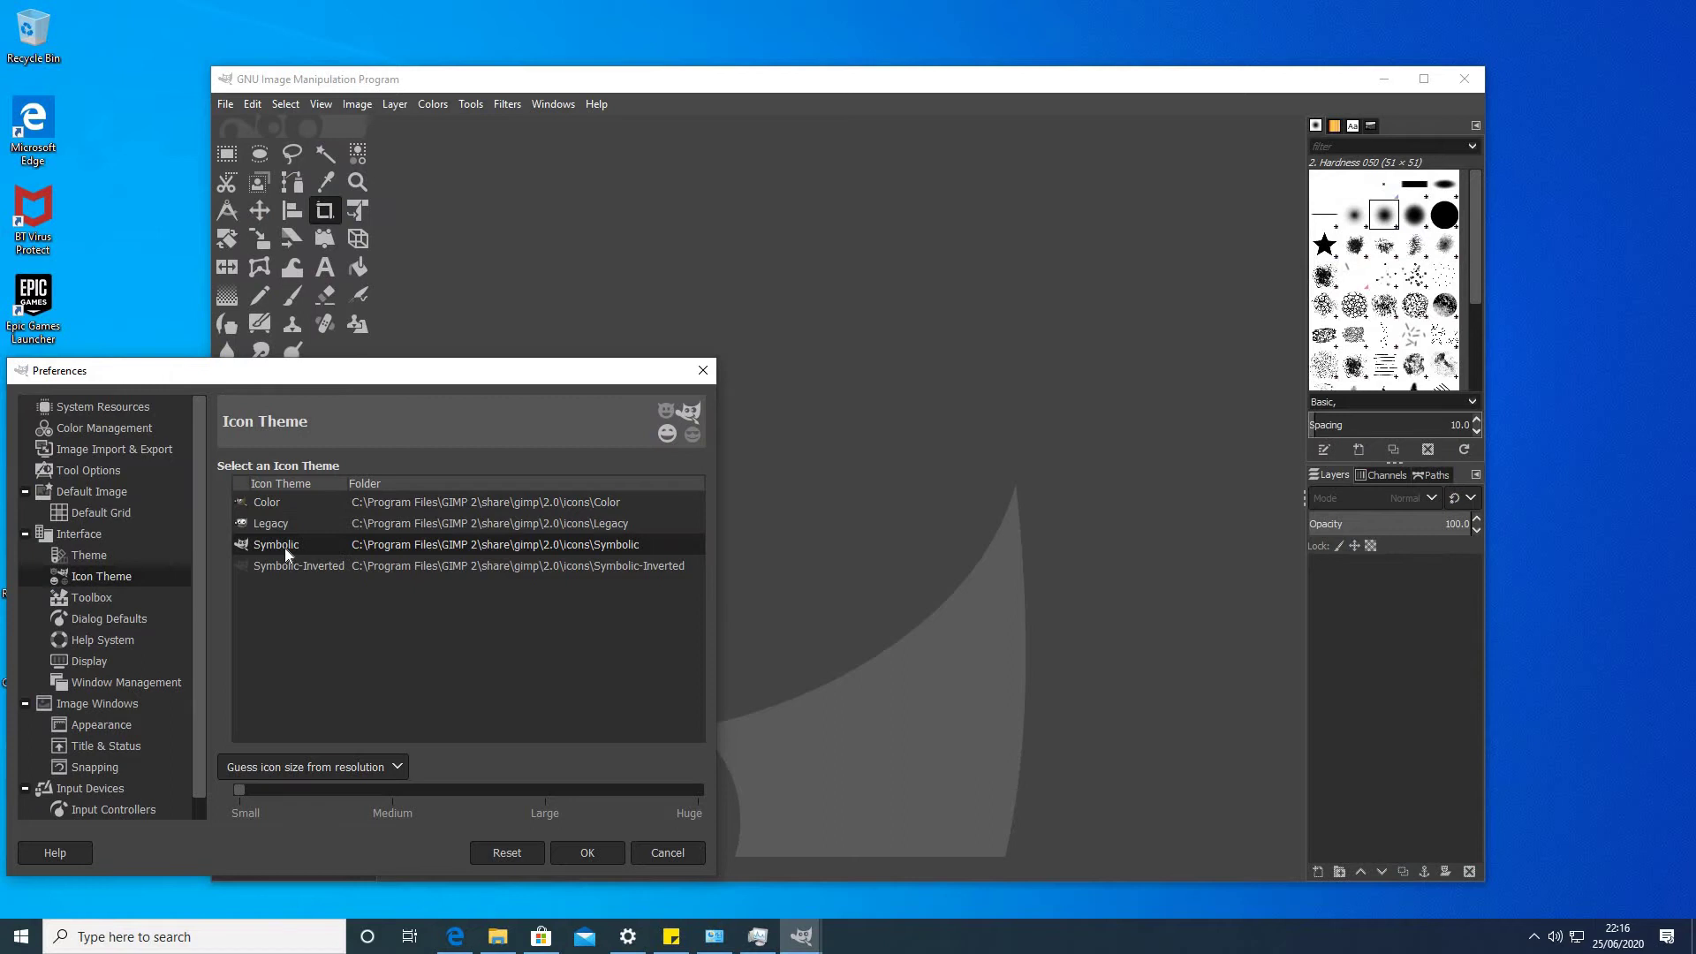
click(584, 849)
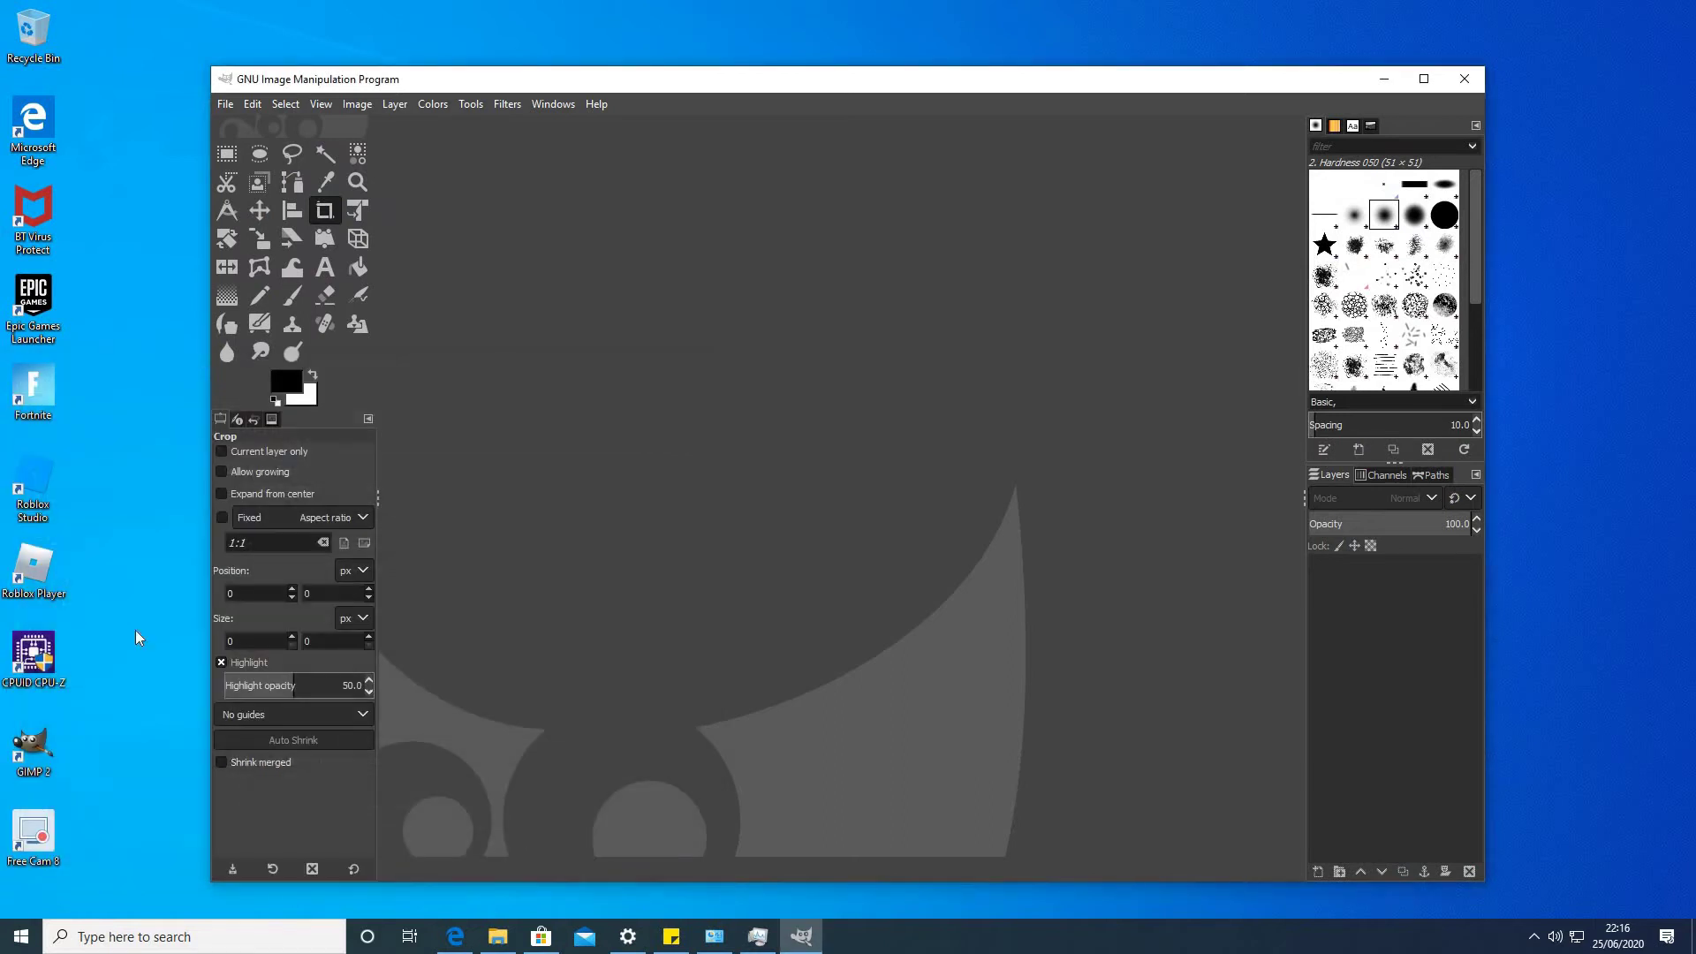
Switch GIMP's interface theme to Light in Preferences
click(224, 103)
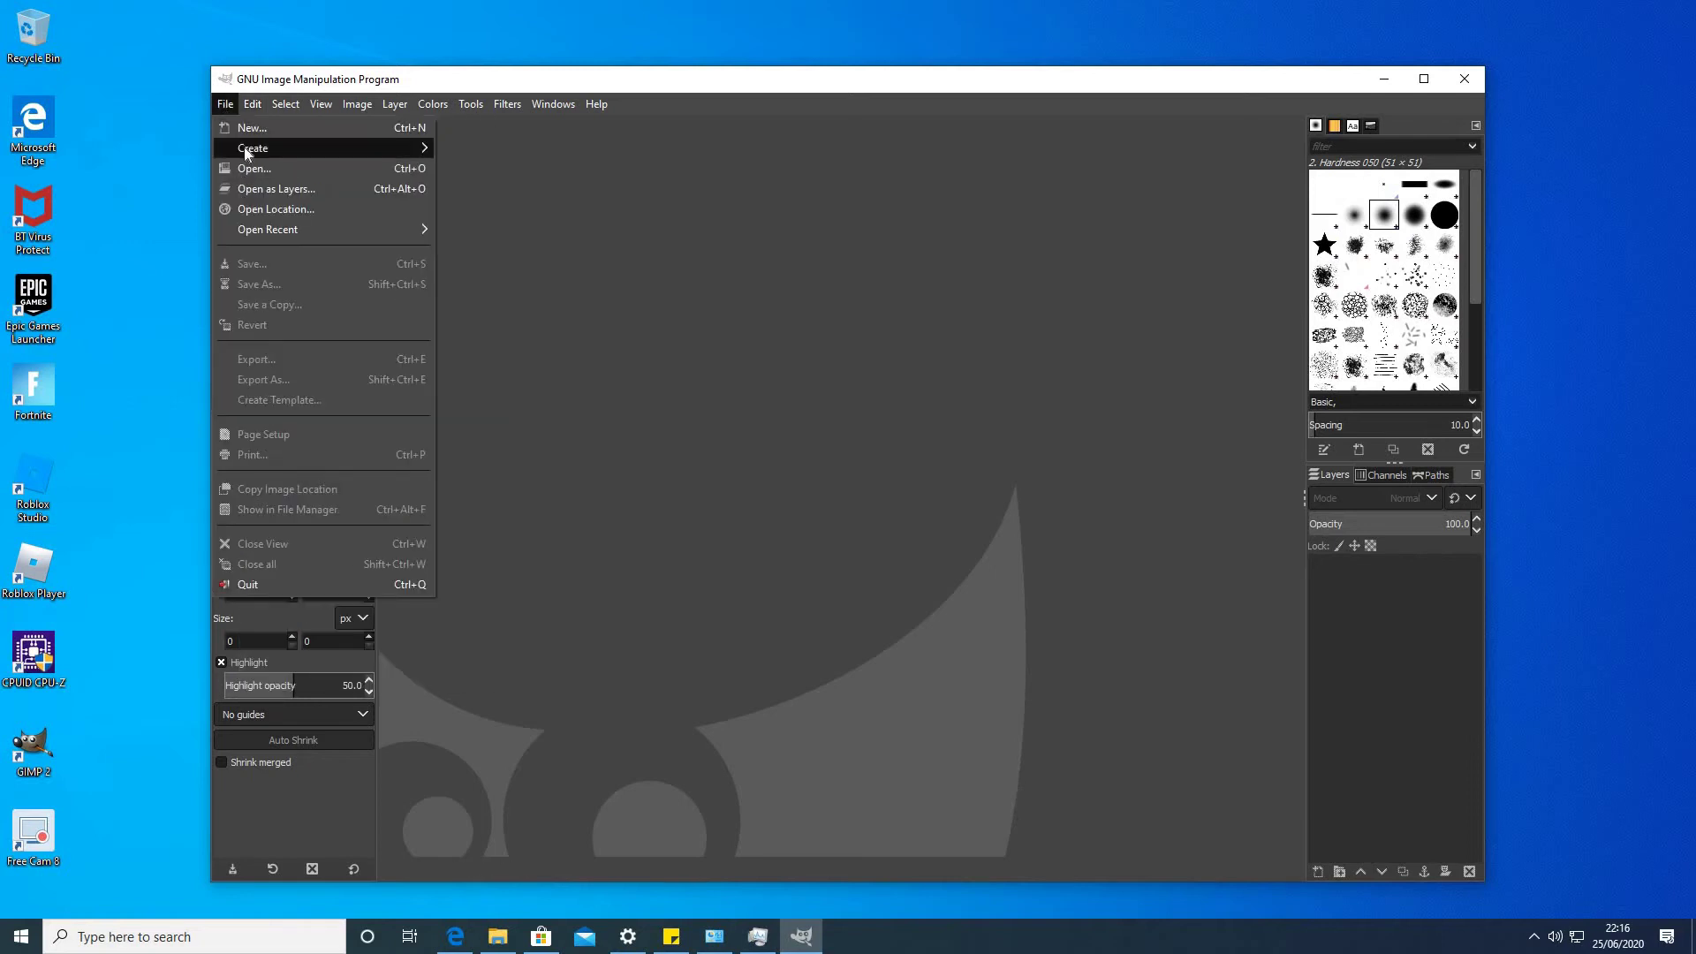
mouse_move(251, 103)
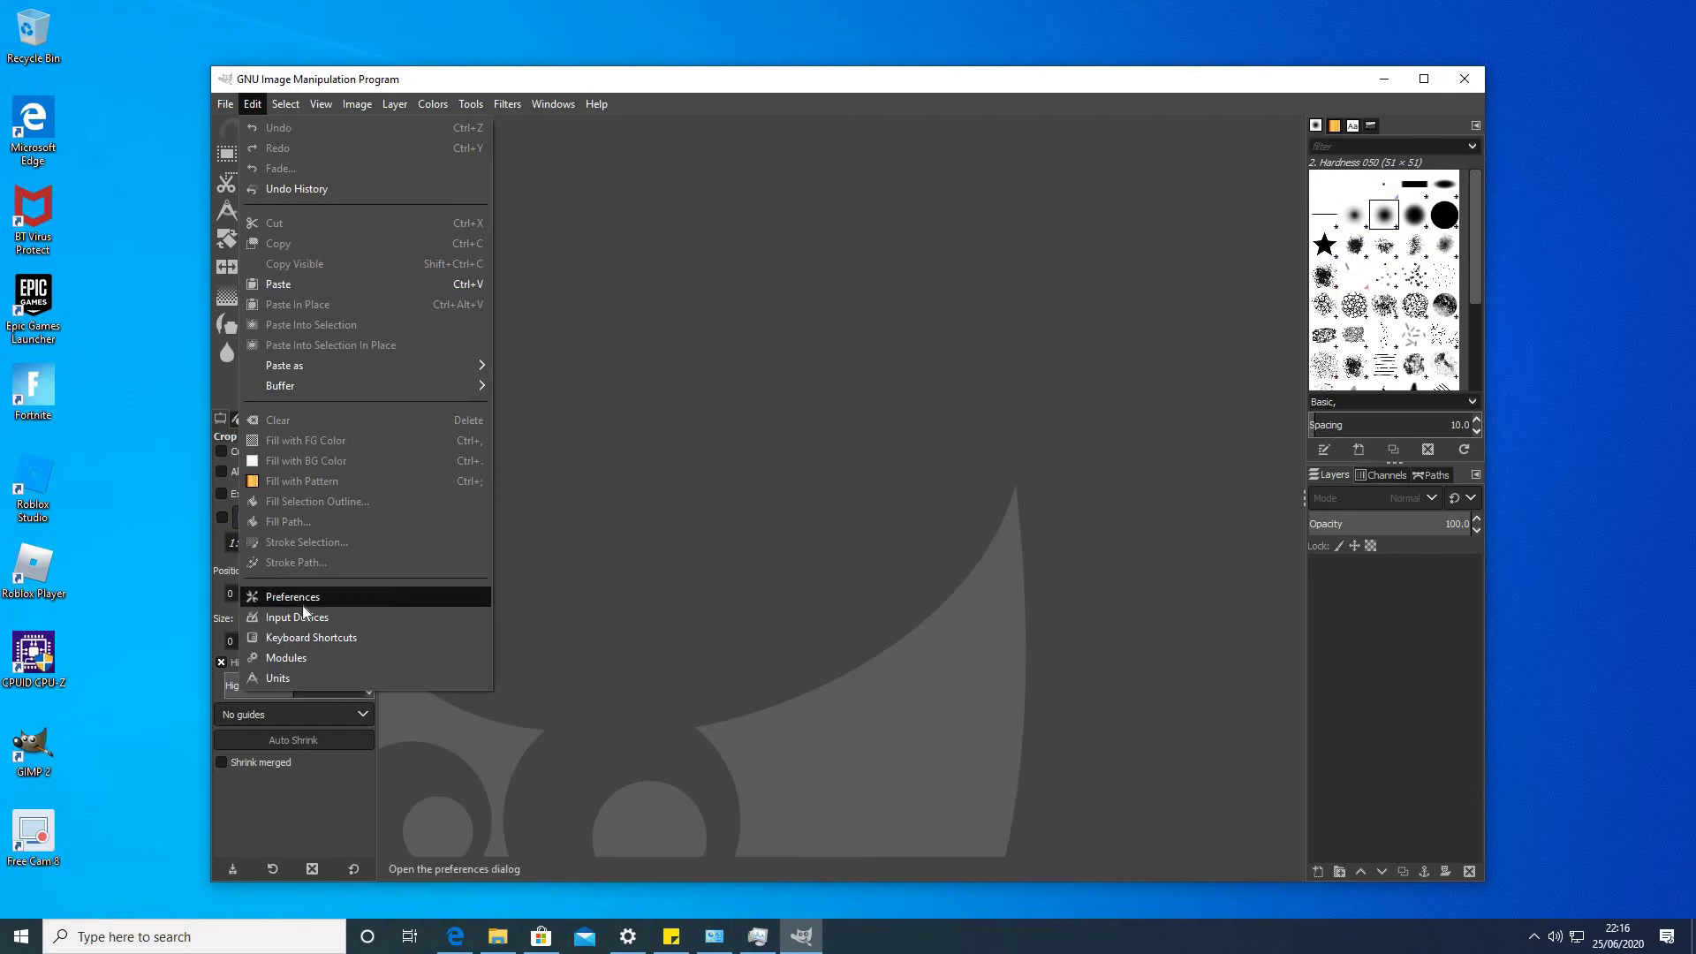
click(304, 600)
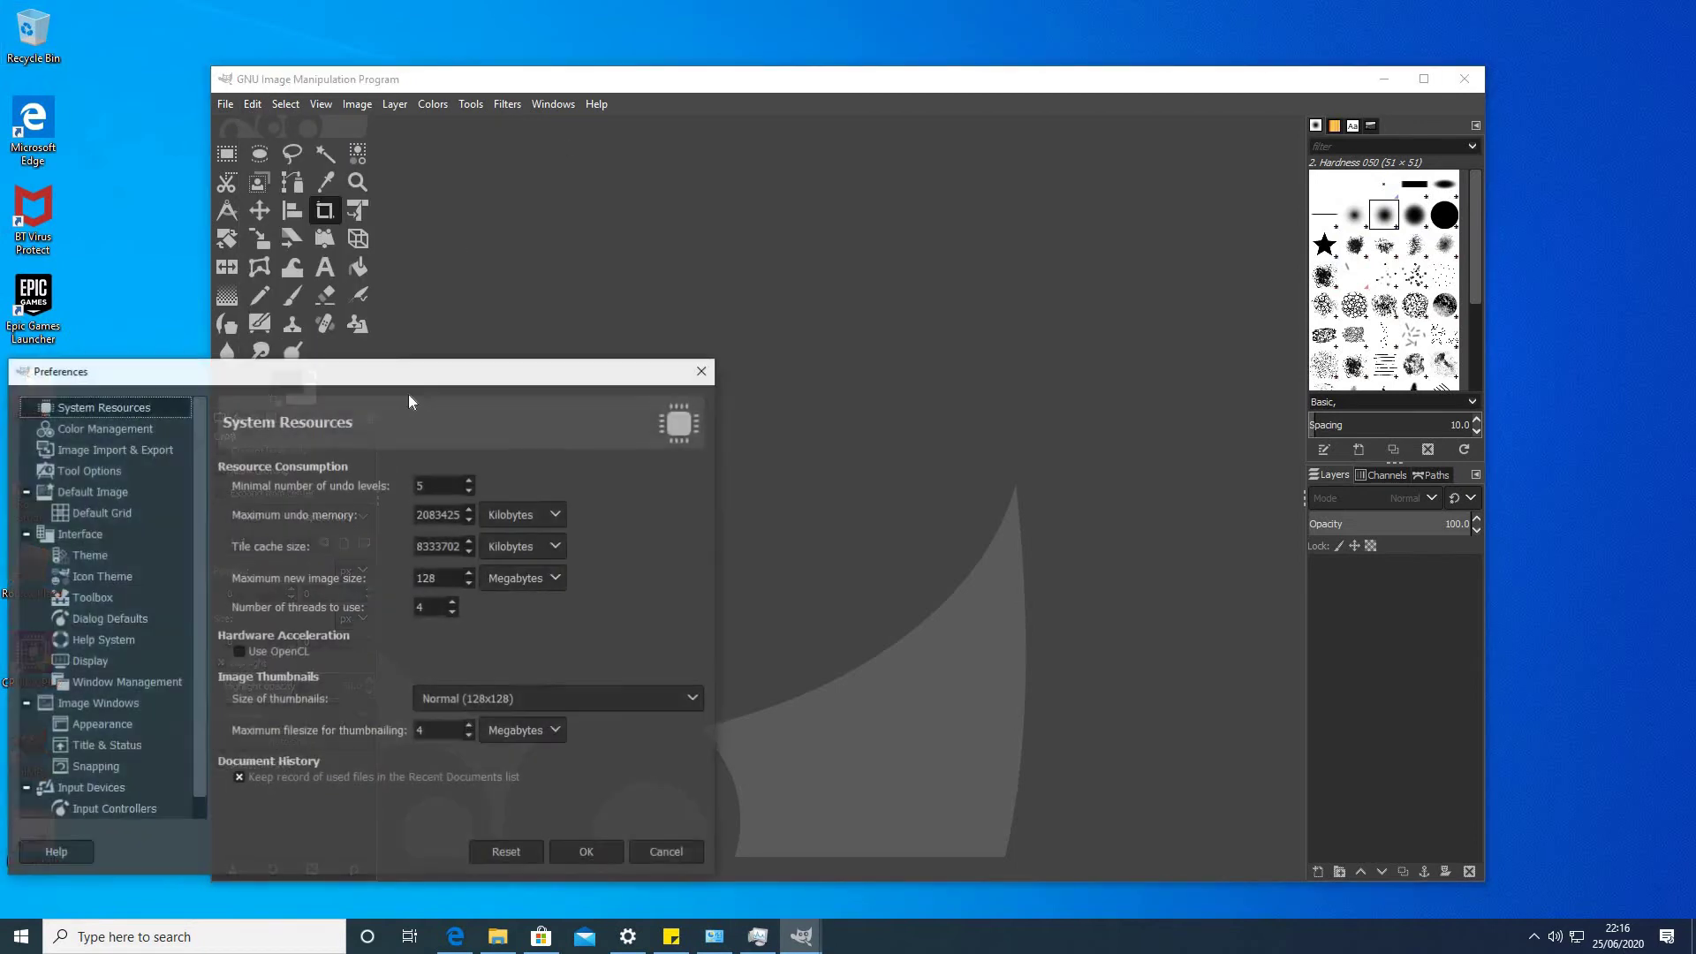
click(97, 558)
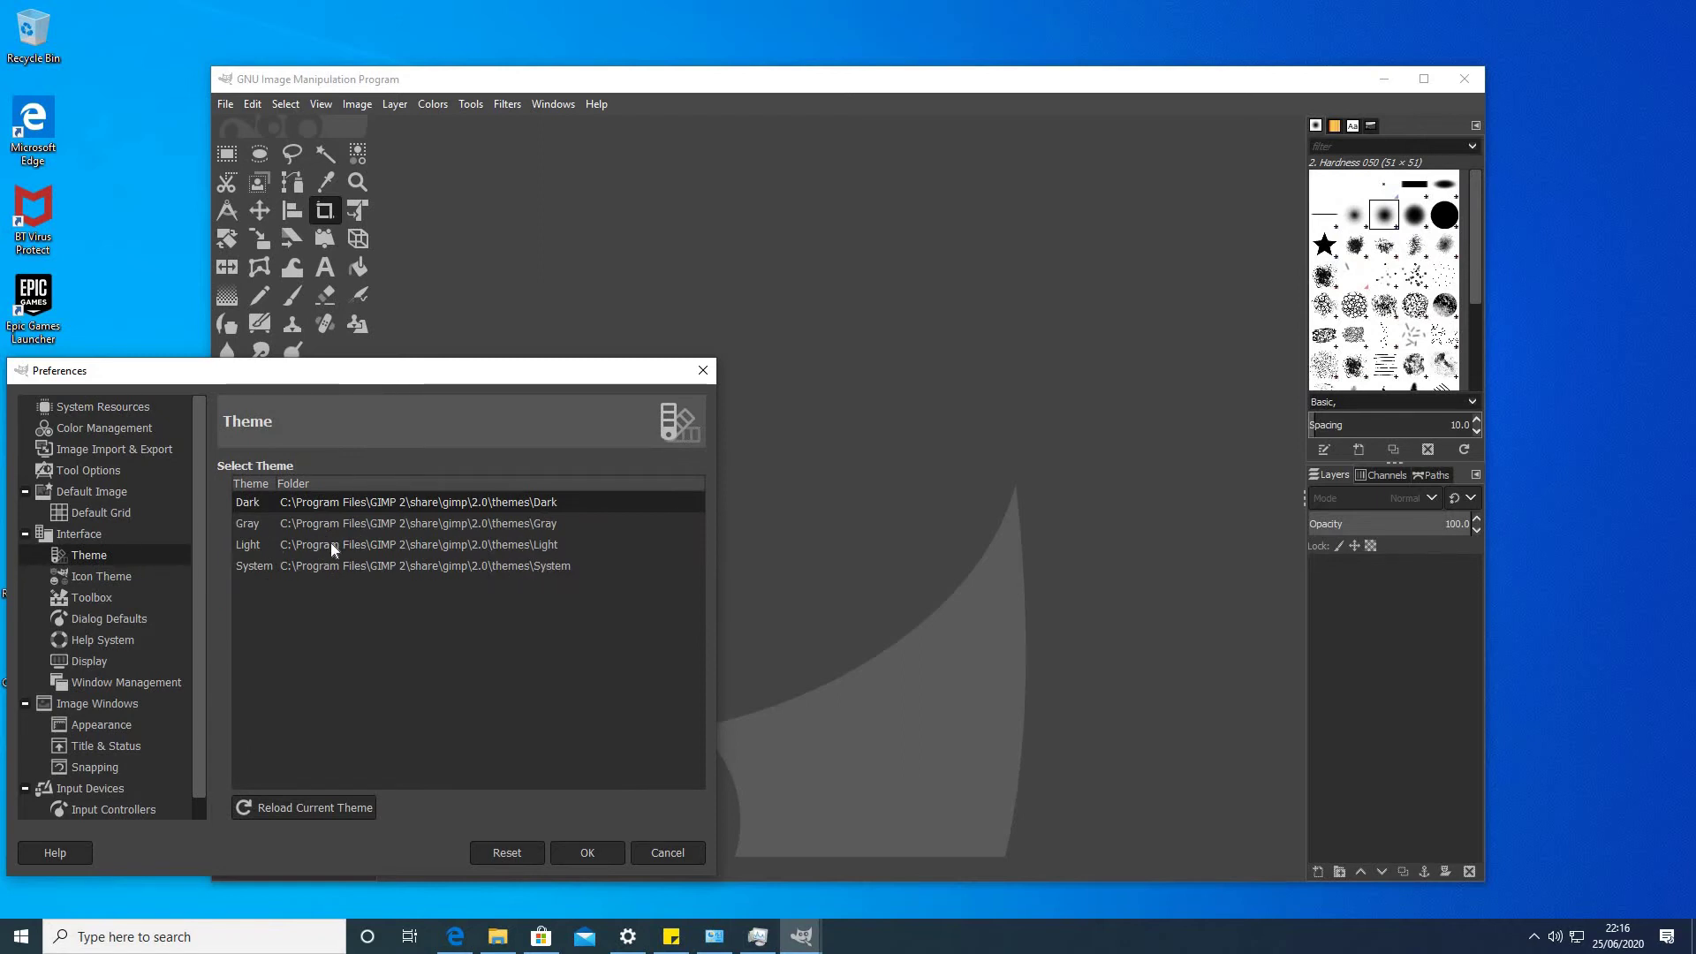
click(256, 551)
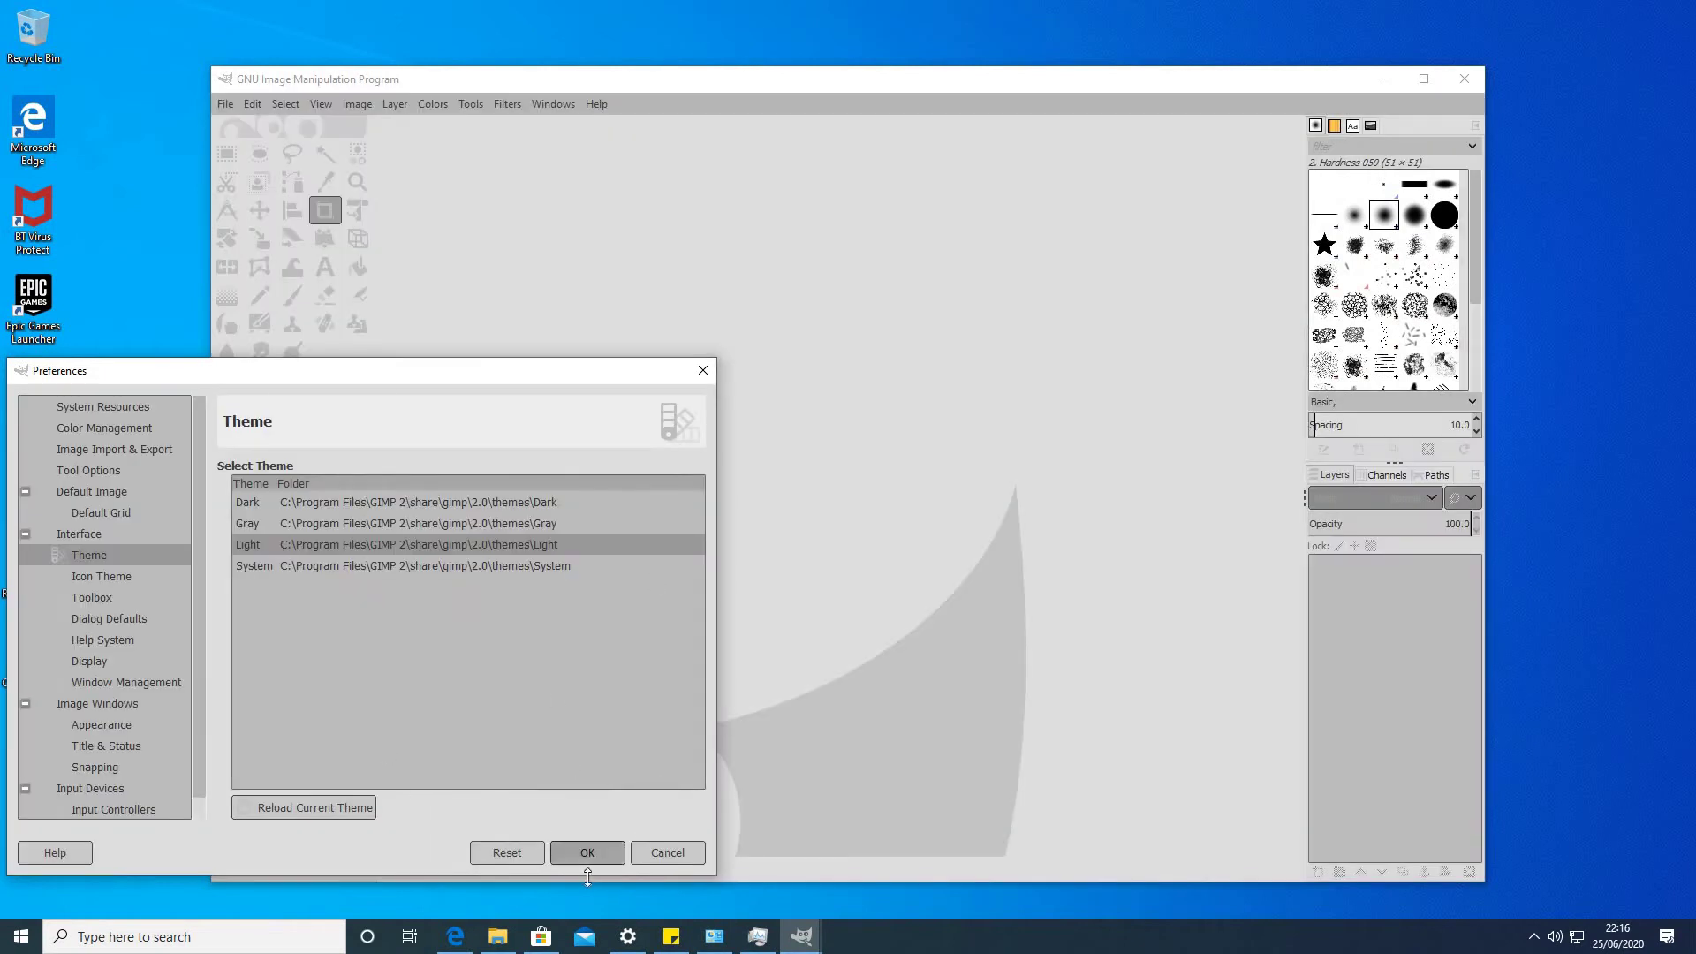
click(582, 857)
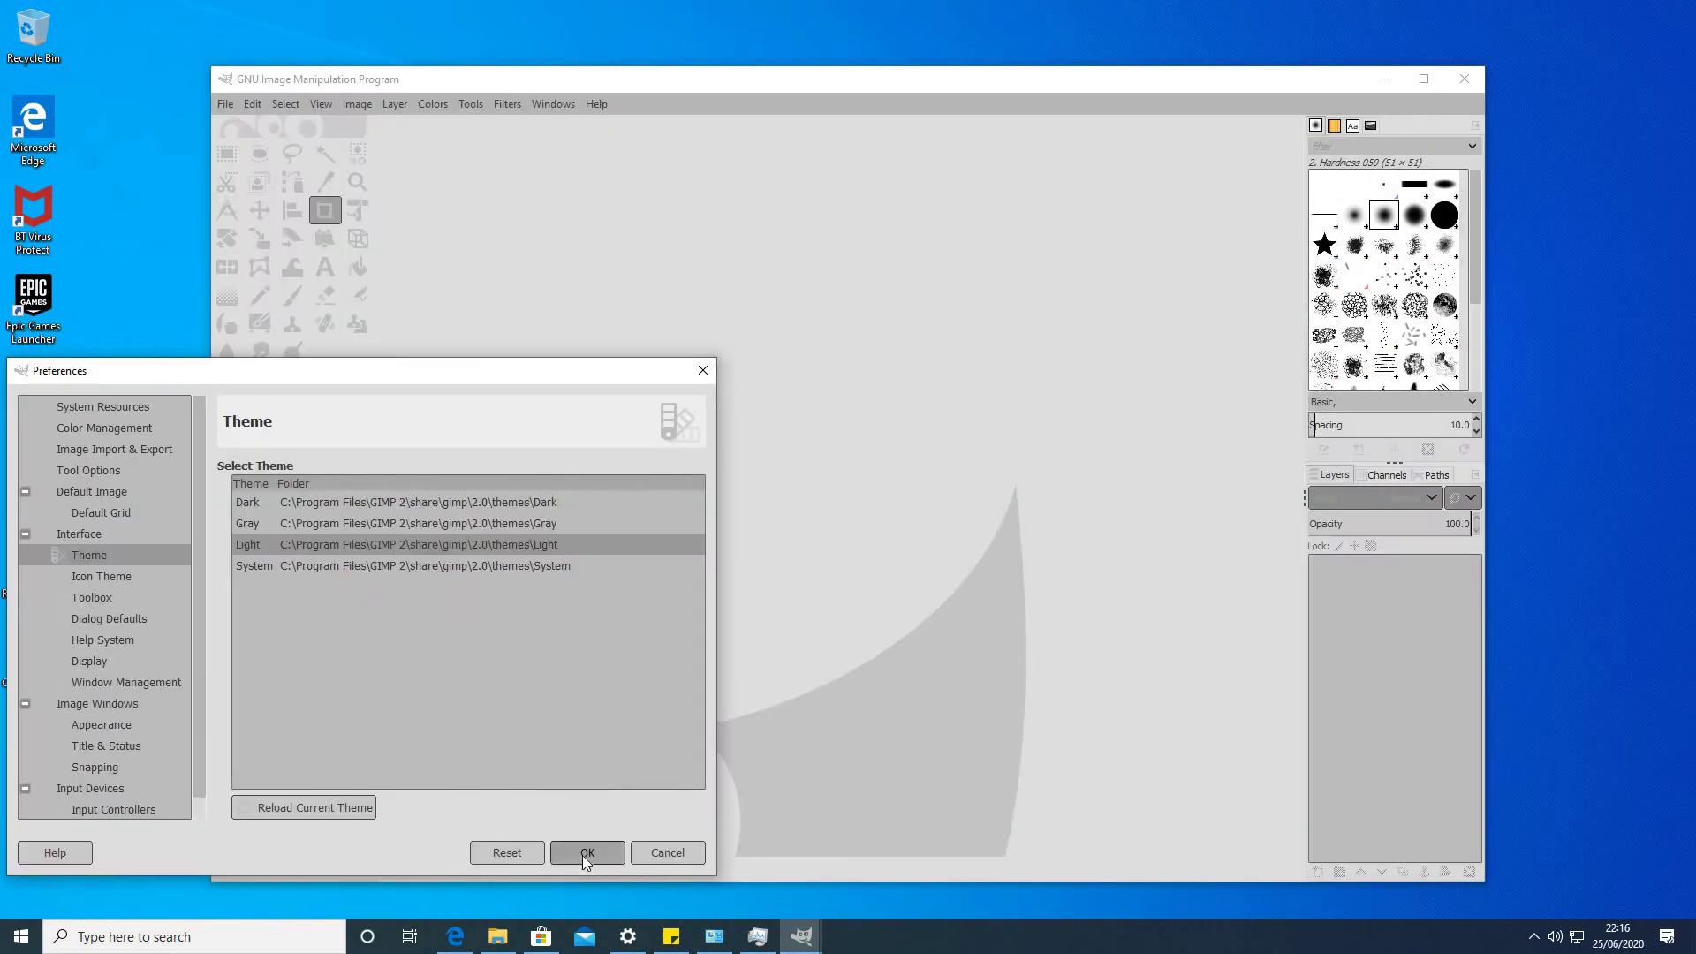
Change the icon theme from Color to Legacy and confirm with OK
click(112, 580)
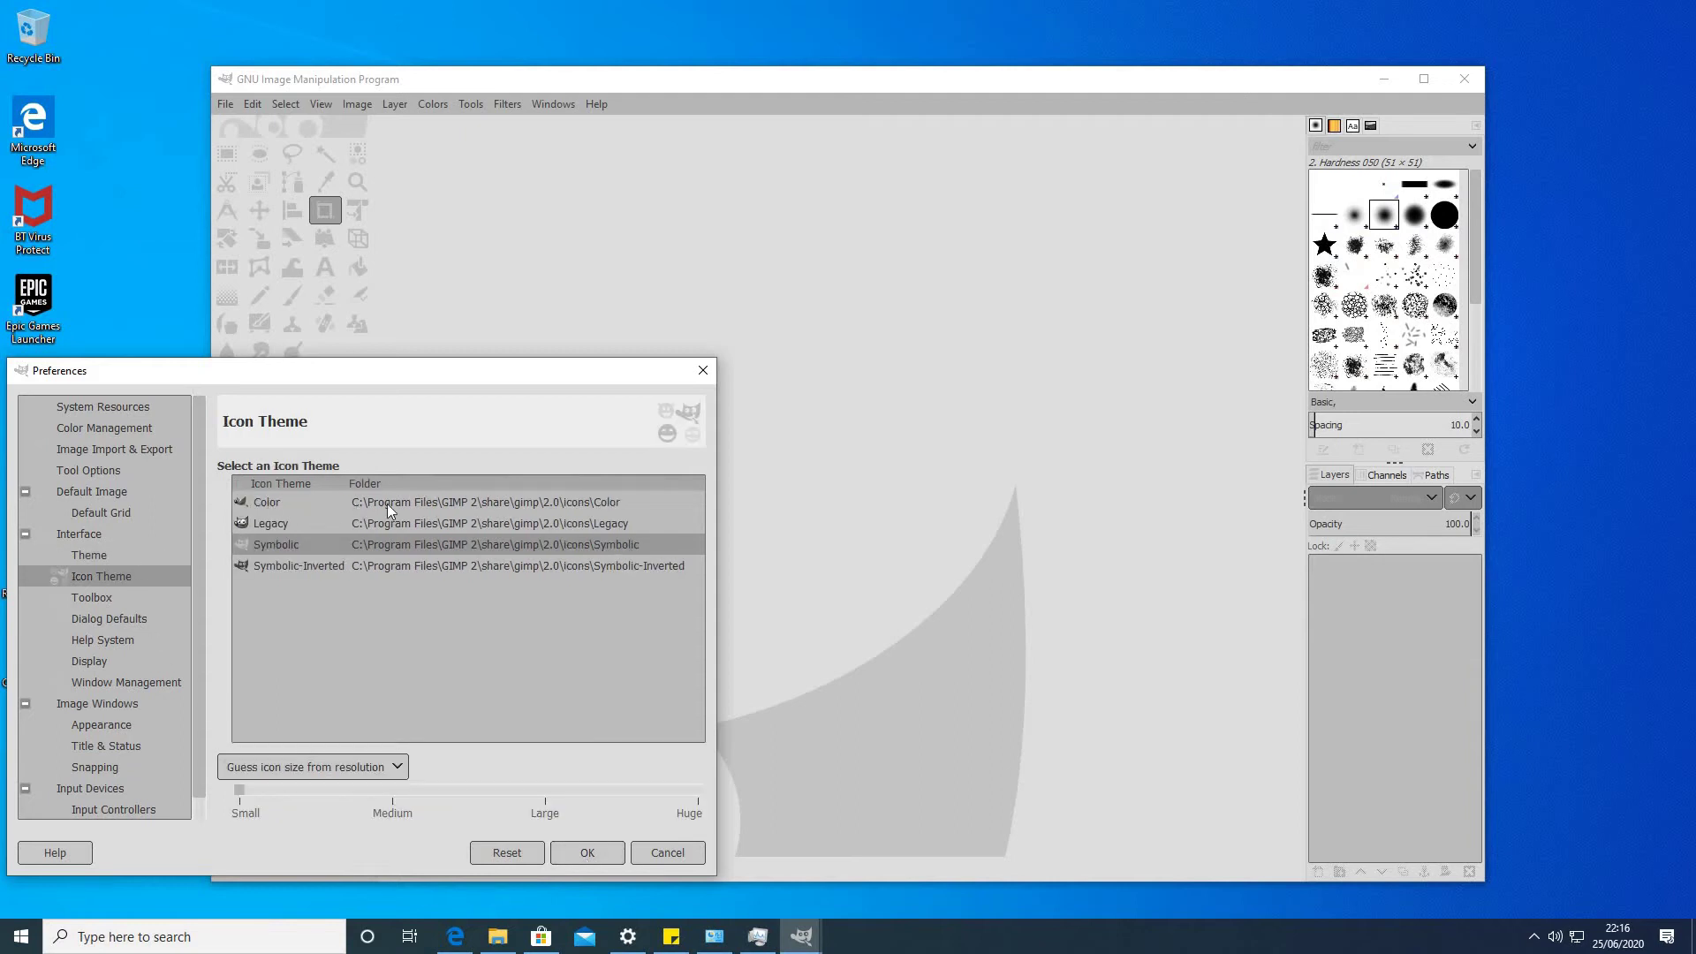
click(279, 501)
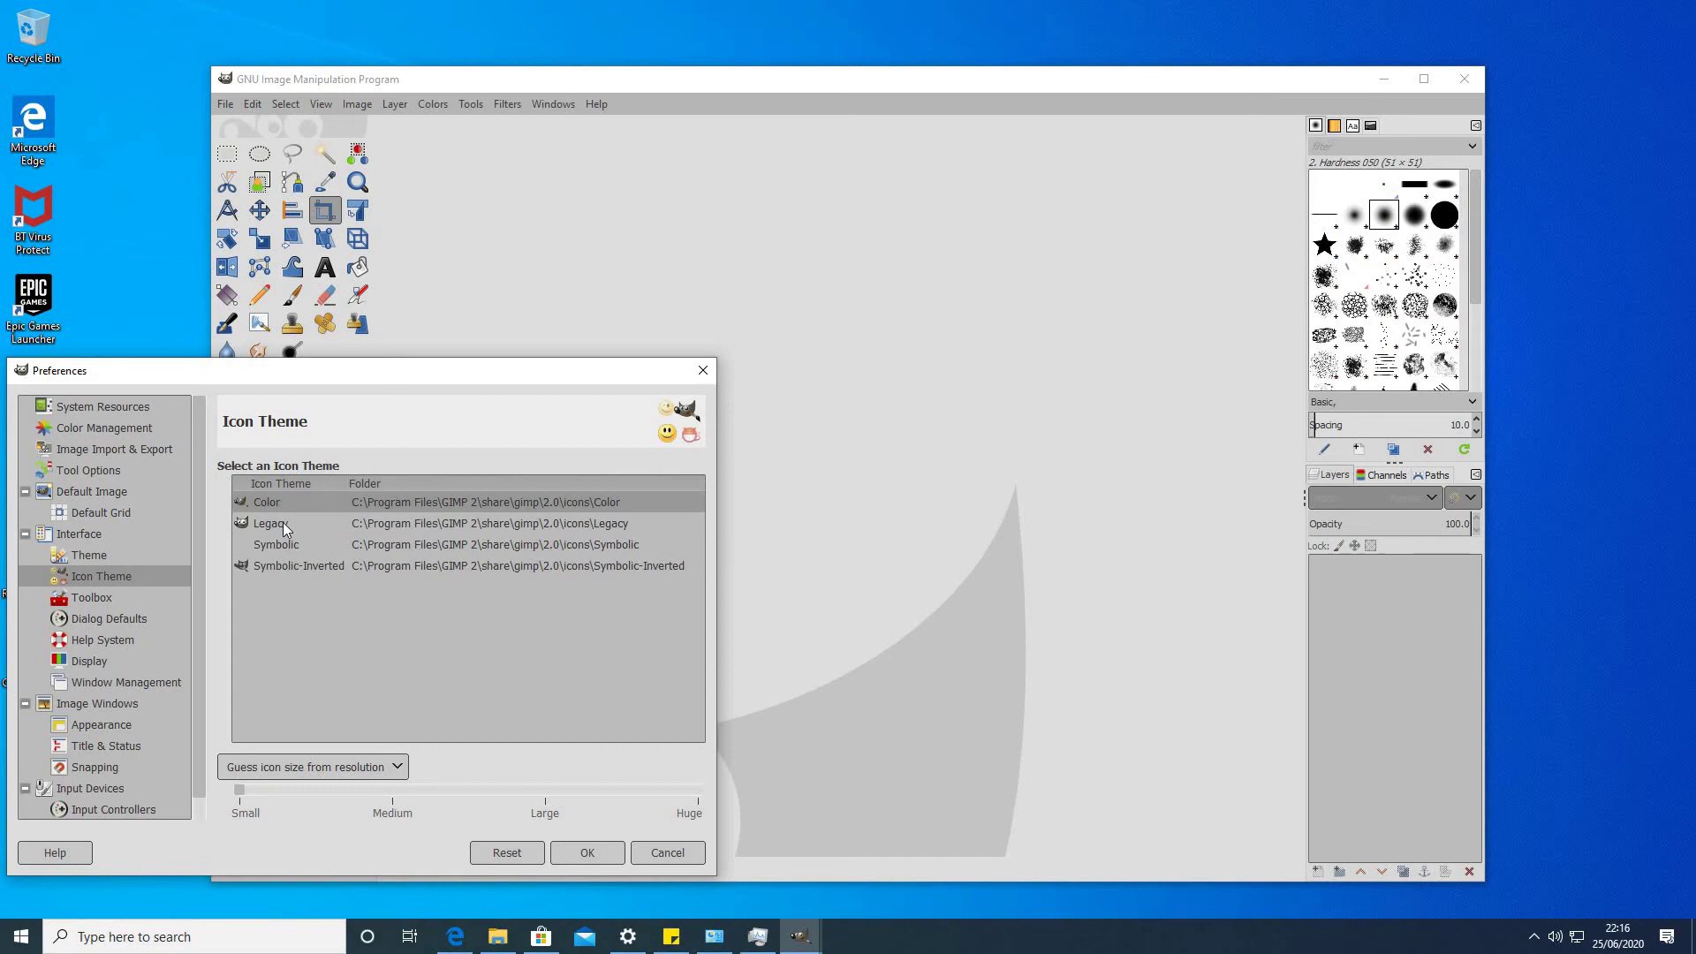
click(282, 522)
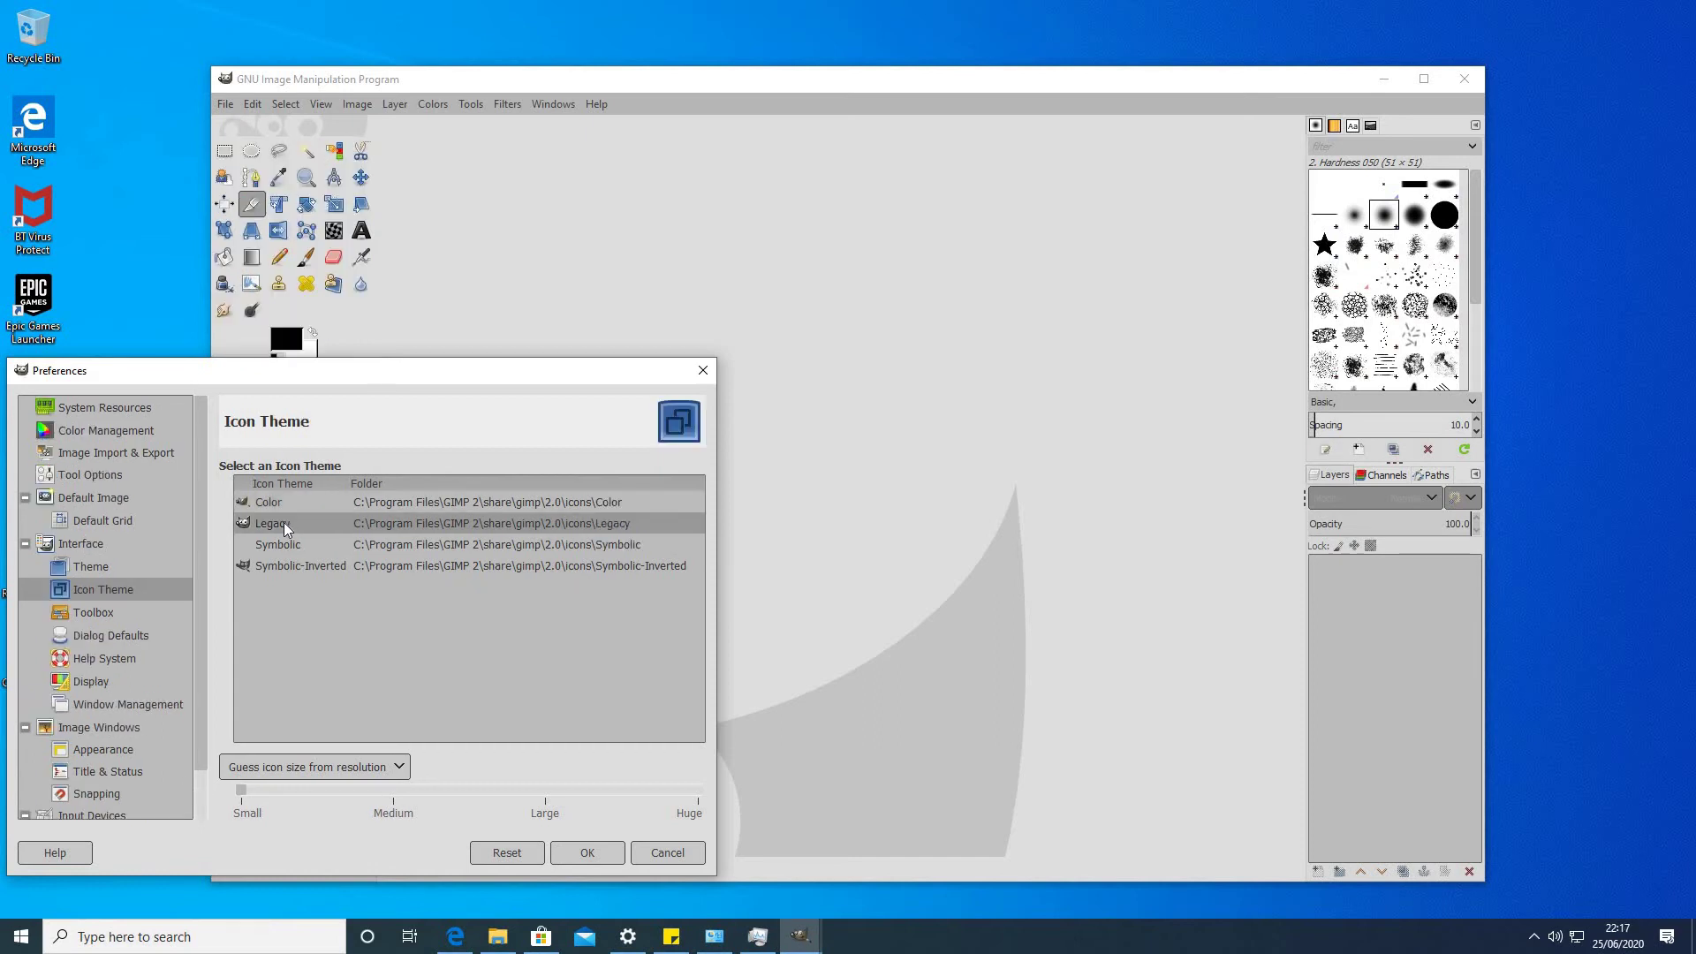
click(585, 855)
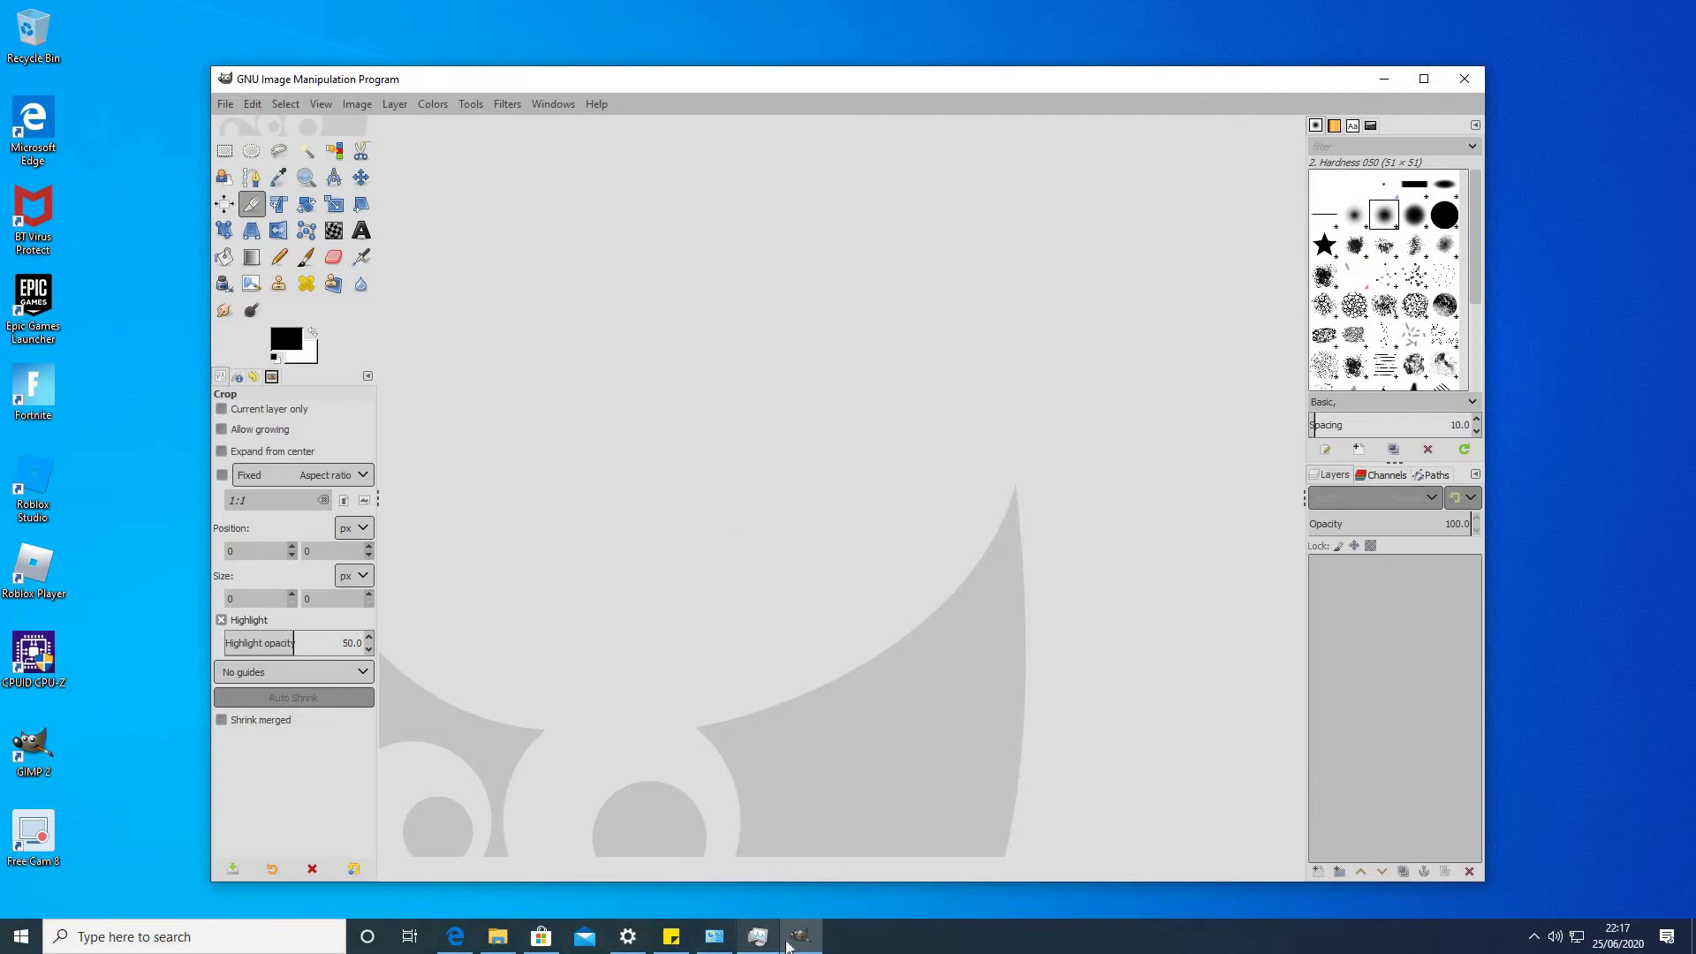
mouse_move(798, 936)
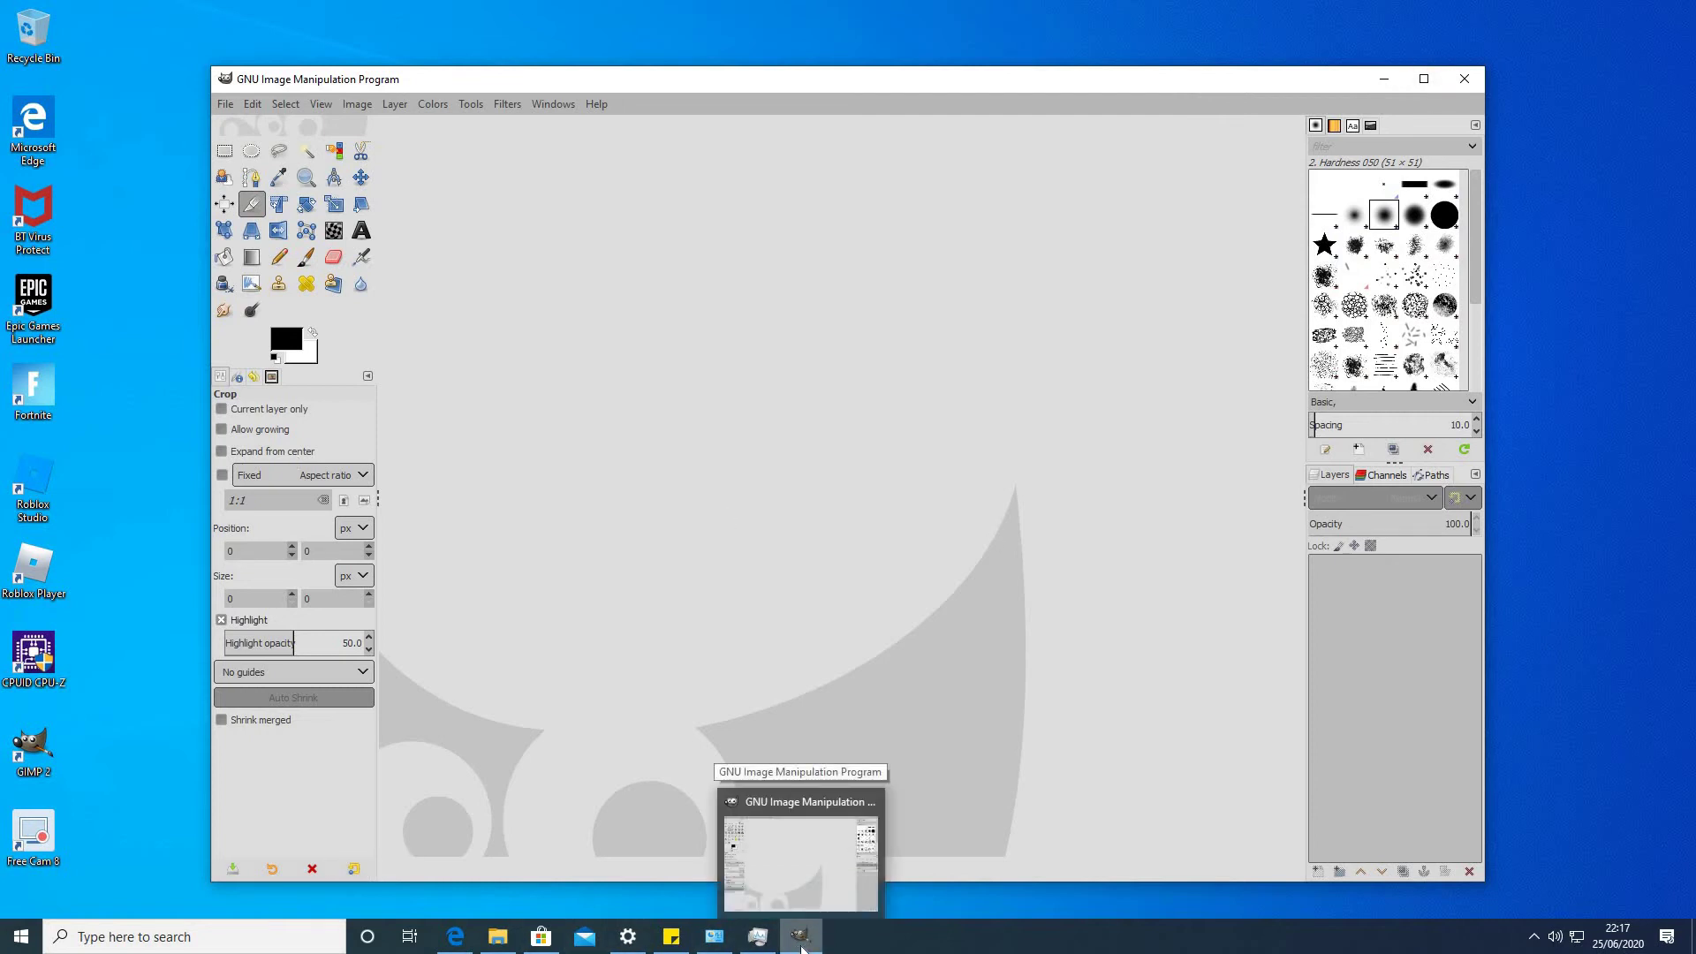
Minimize GIMP from the taskbar so the desktop shows
click(801, 937)
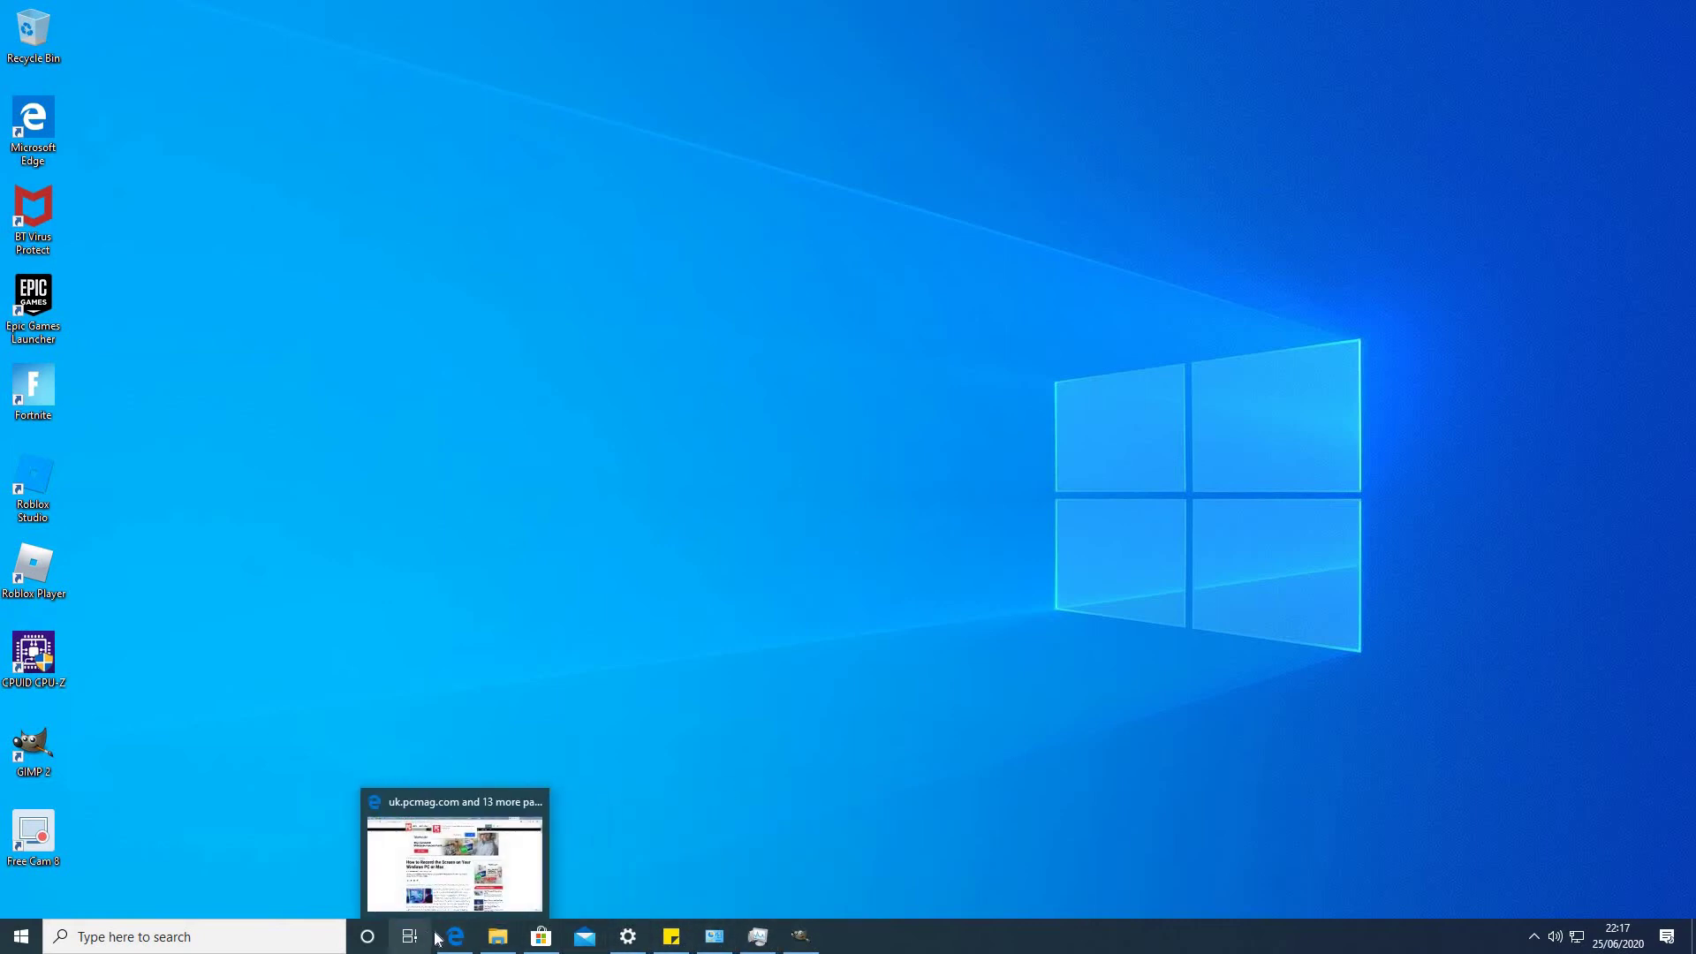
Try starting Free Cam 8 twice, dismiss both already-running warnings, and restore Task Manager
double_click(11, 834)
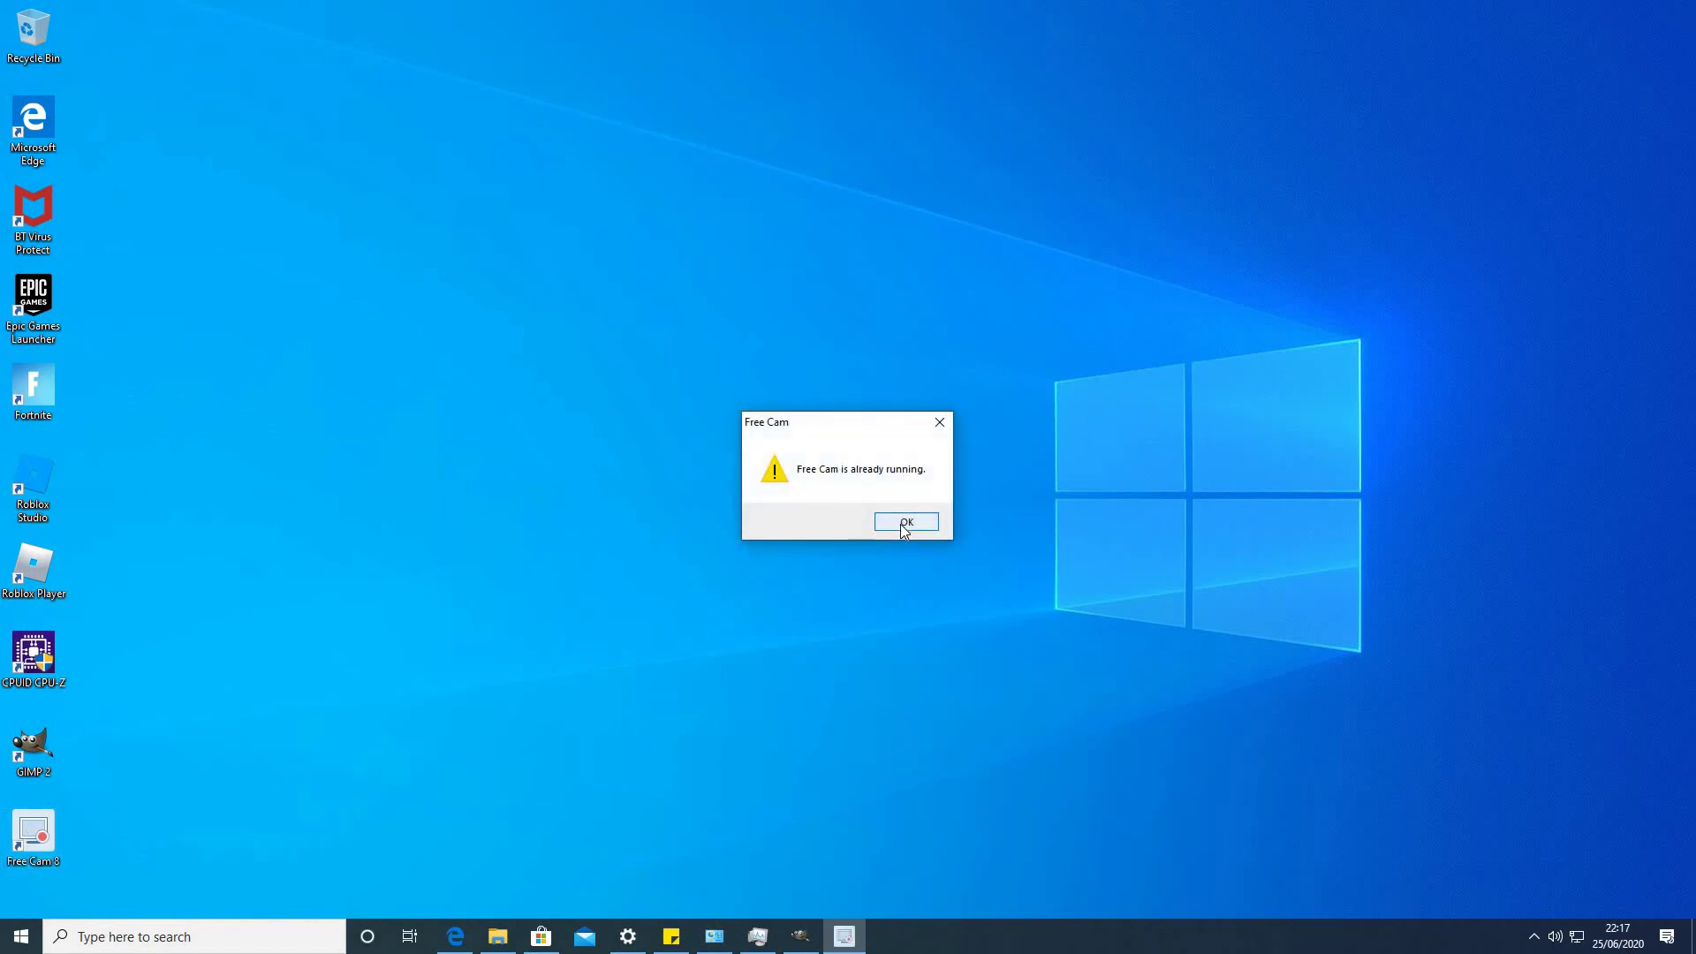
click(902, 525)
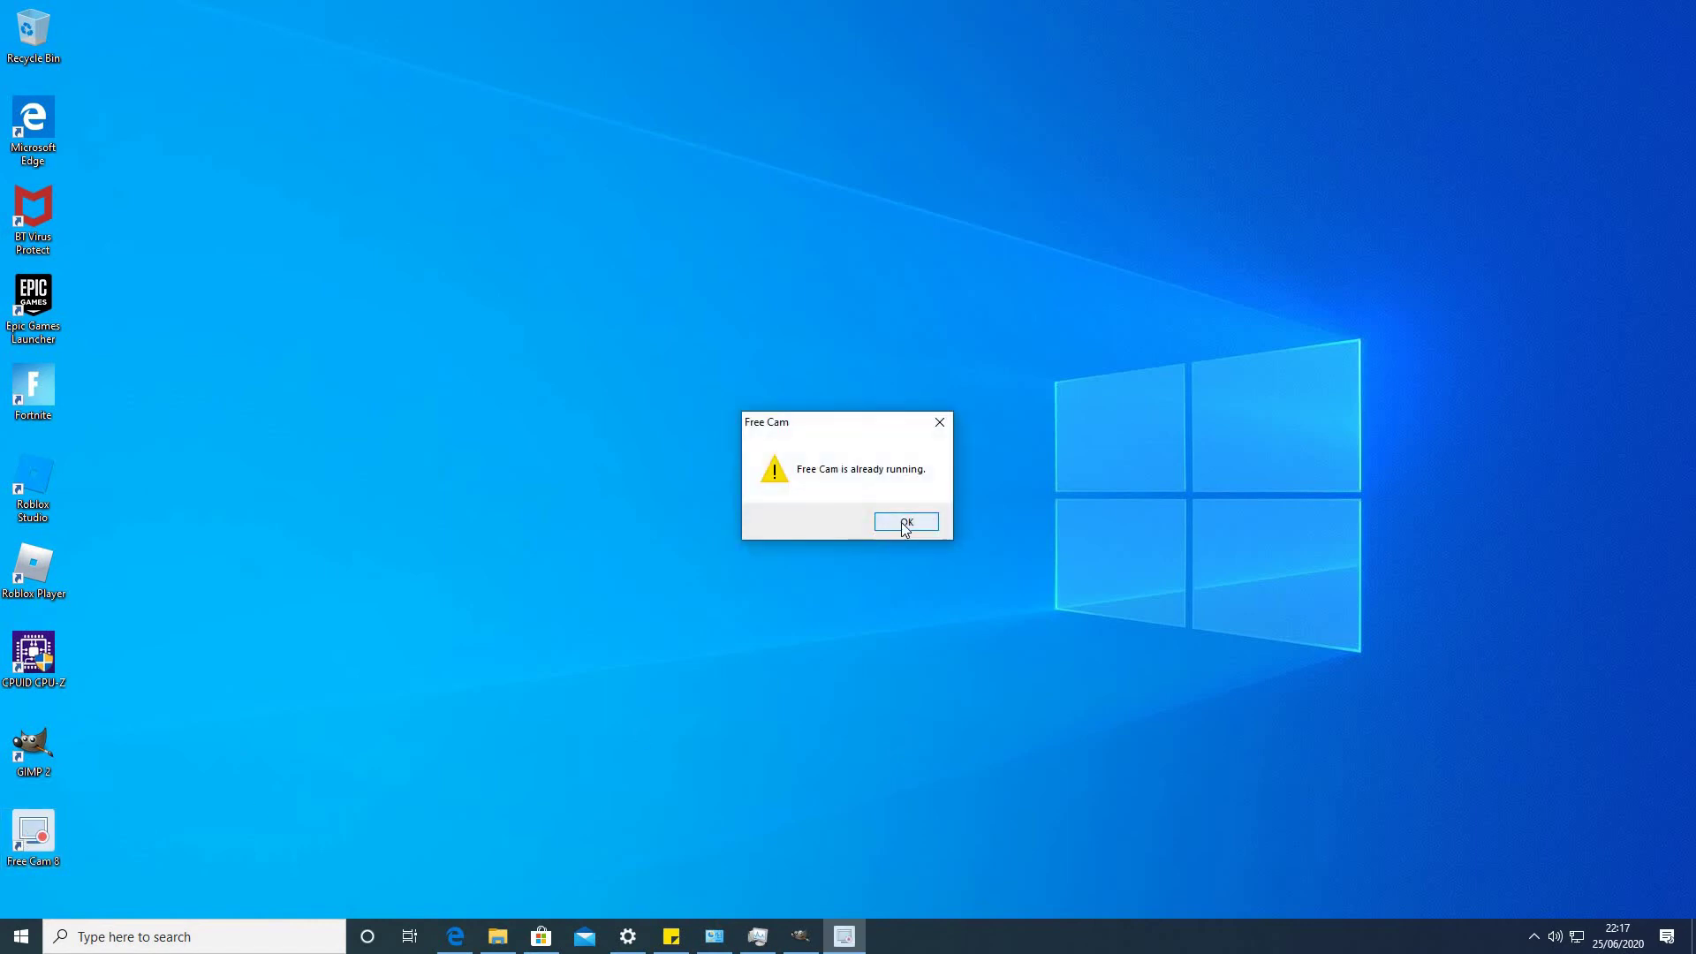
right_click(46, 835)
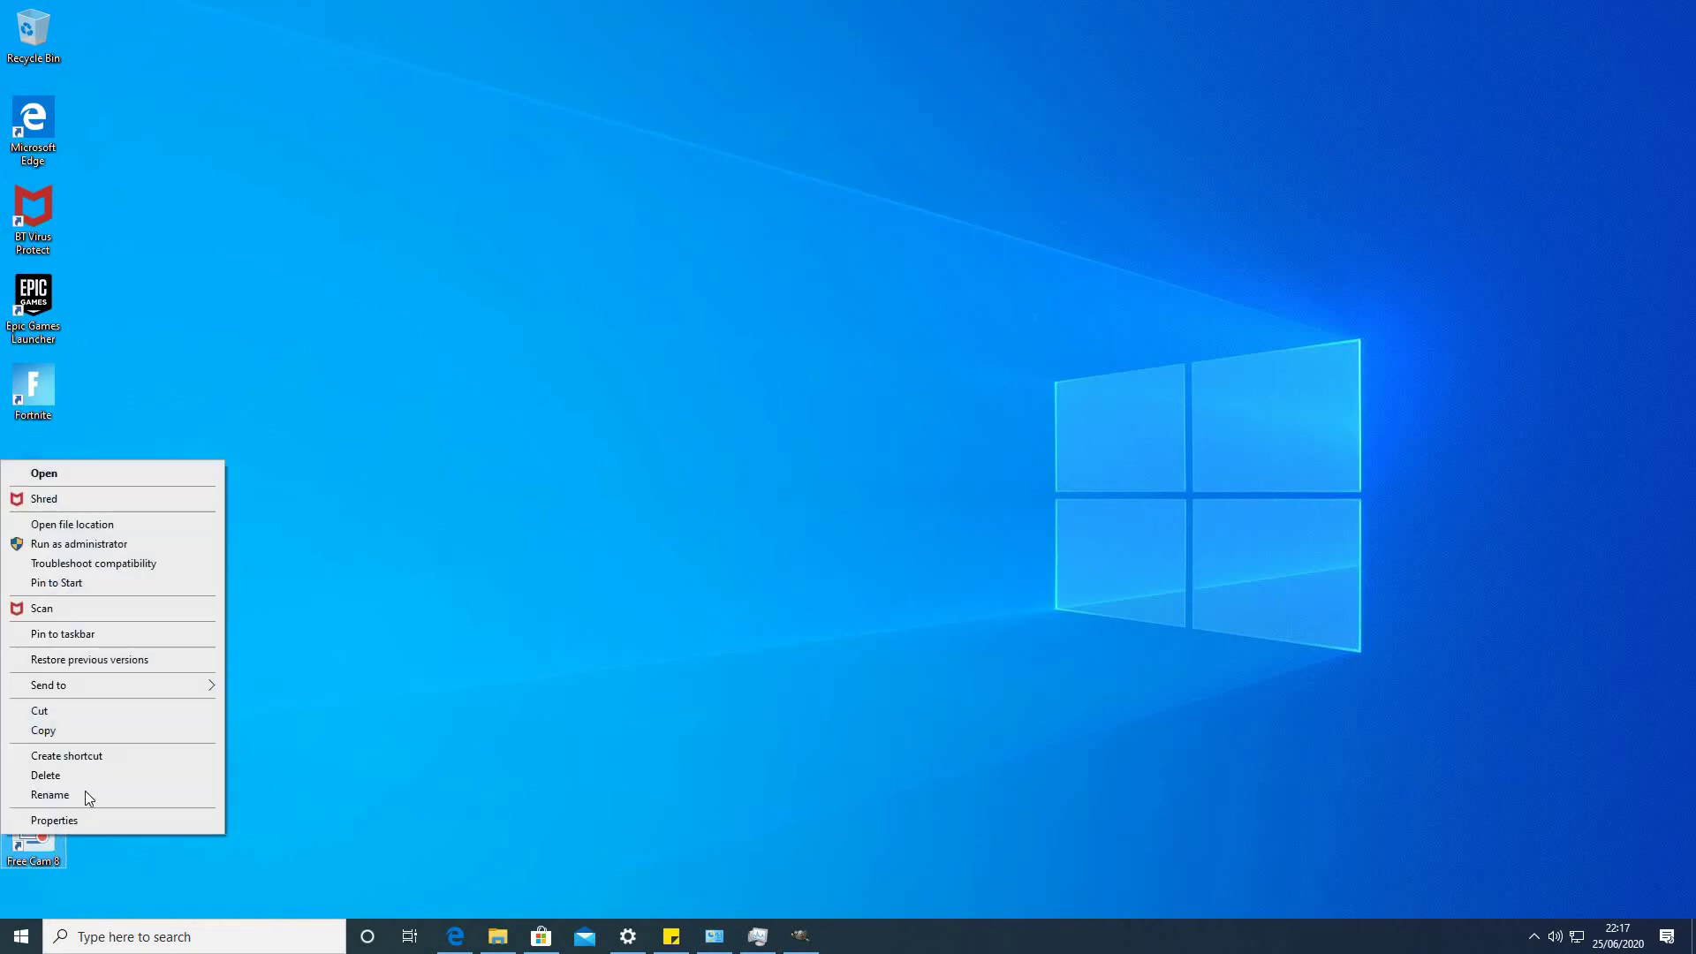
click(117, 474)
click(904, 518)
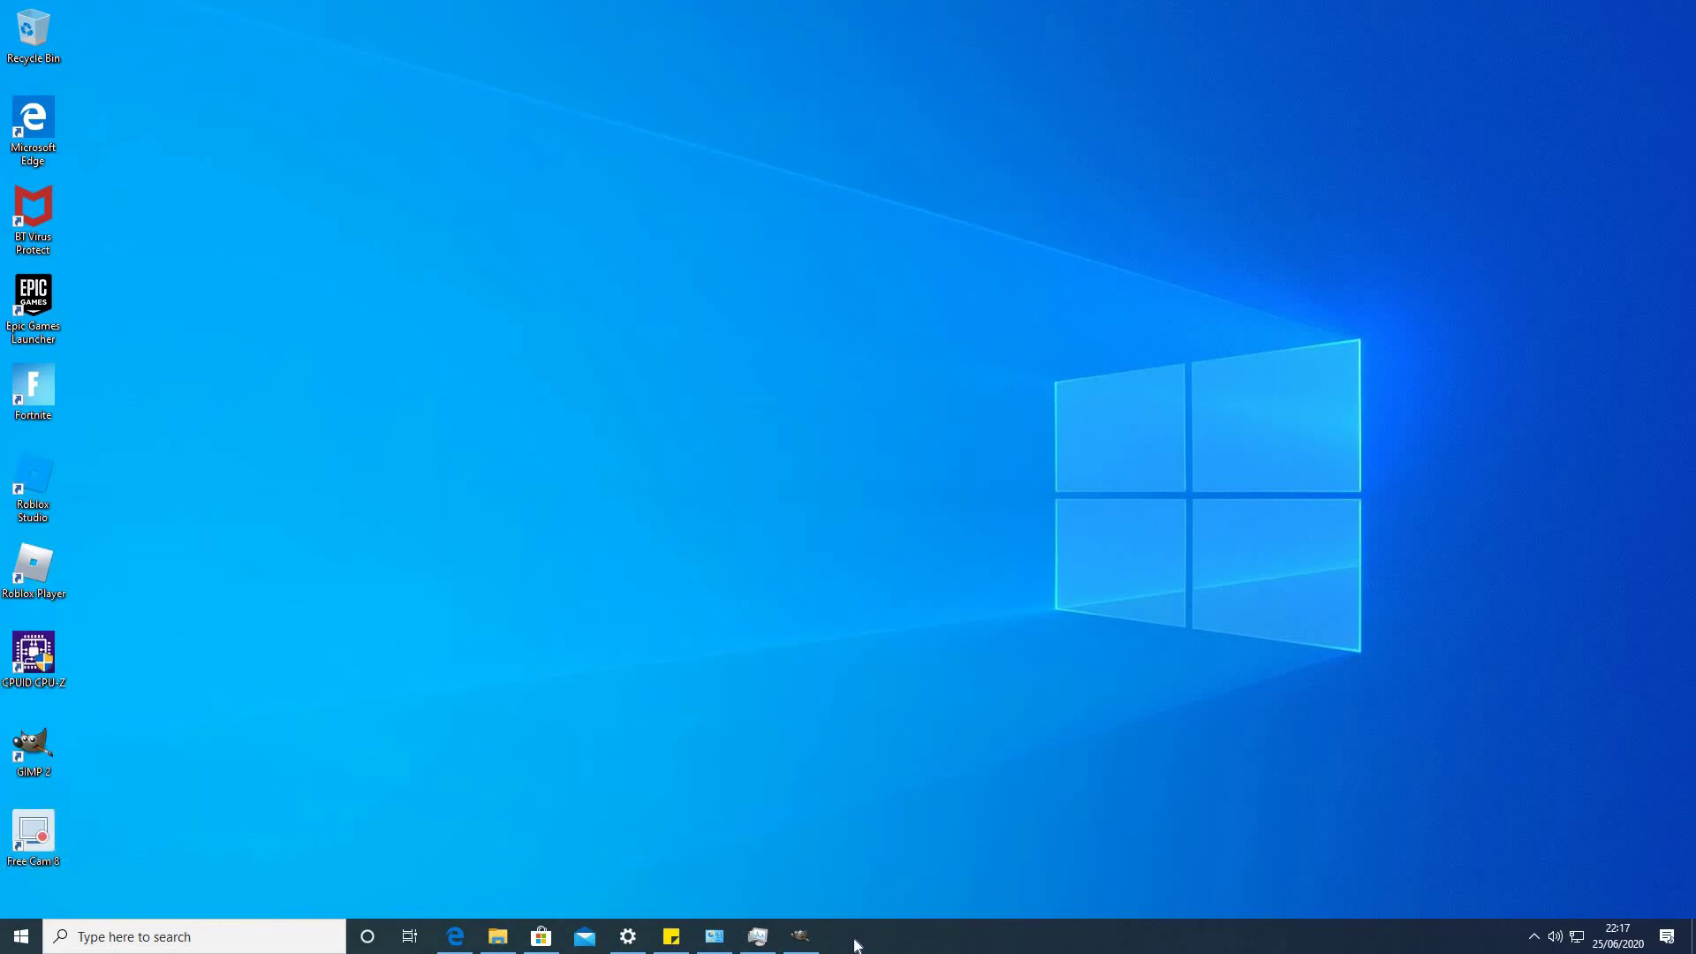
click(757, 937)
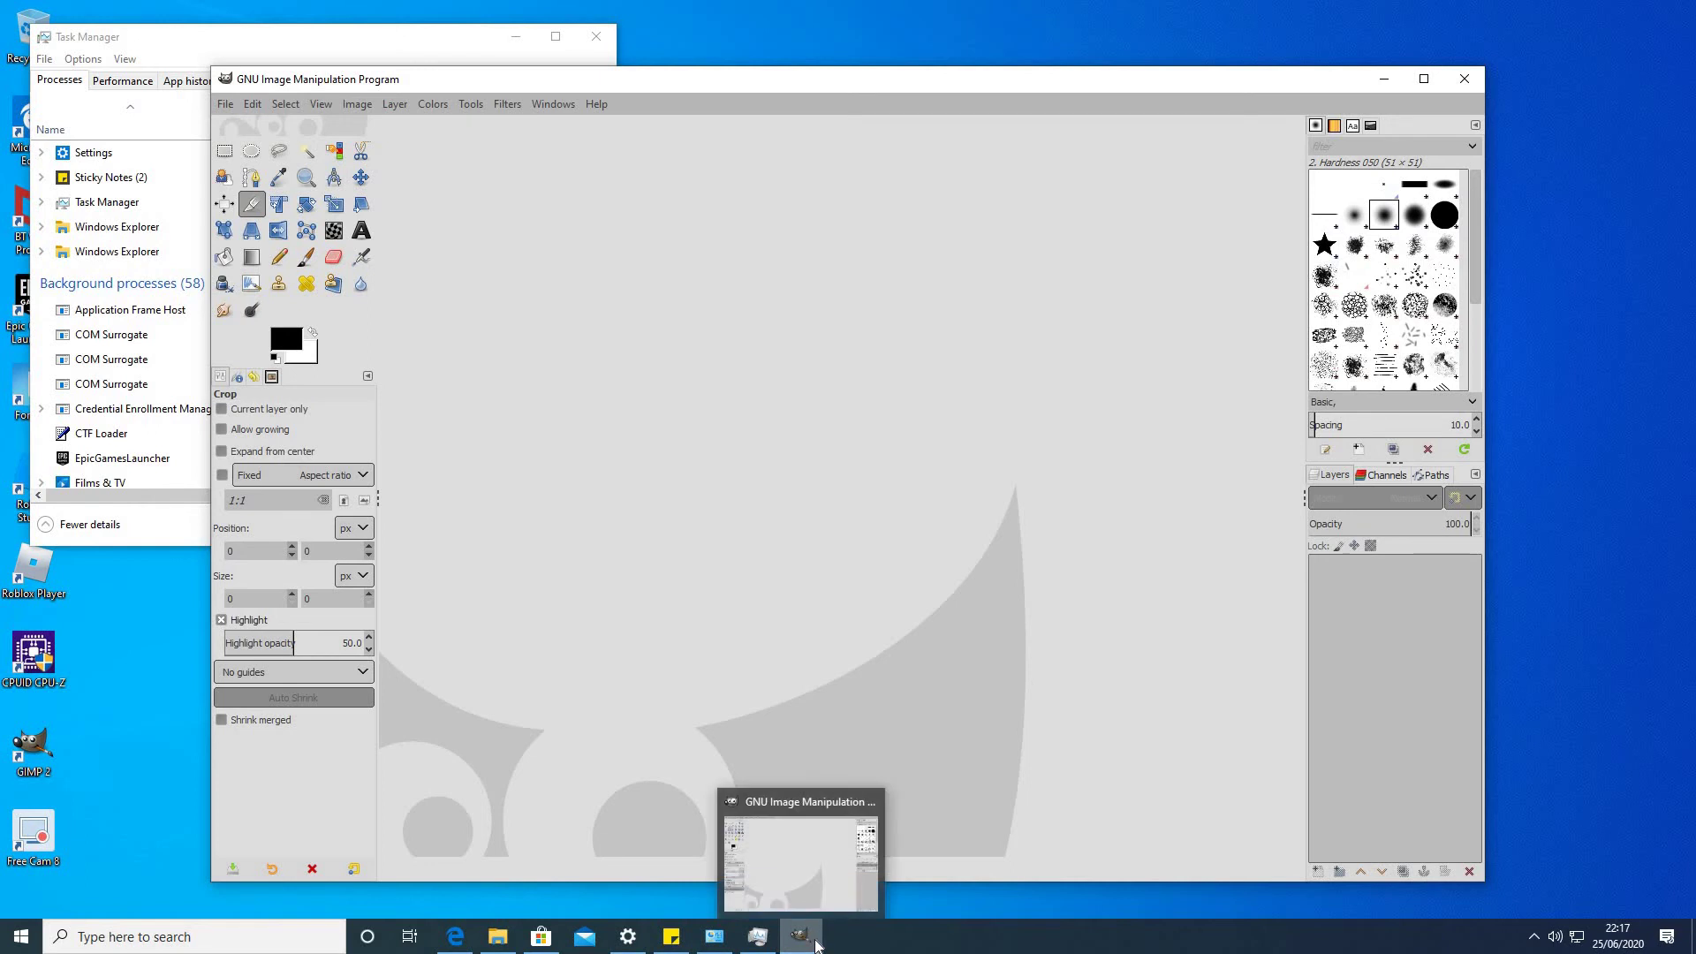
click(850, 938)
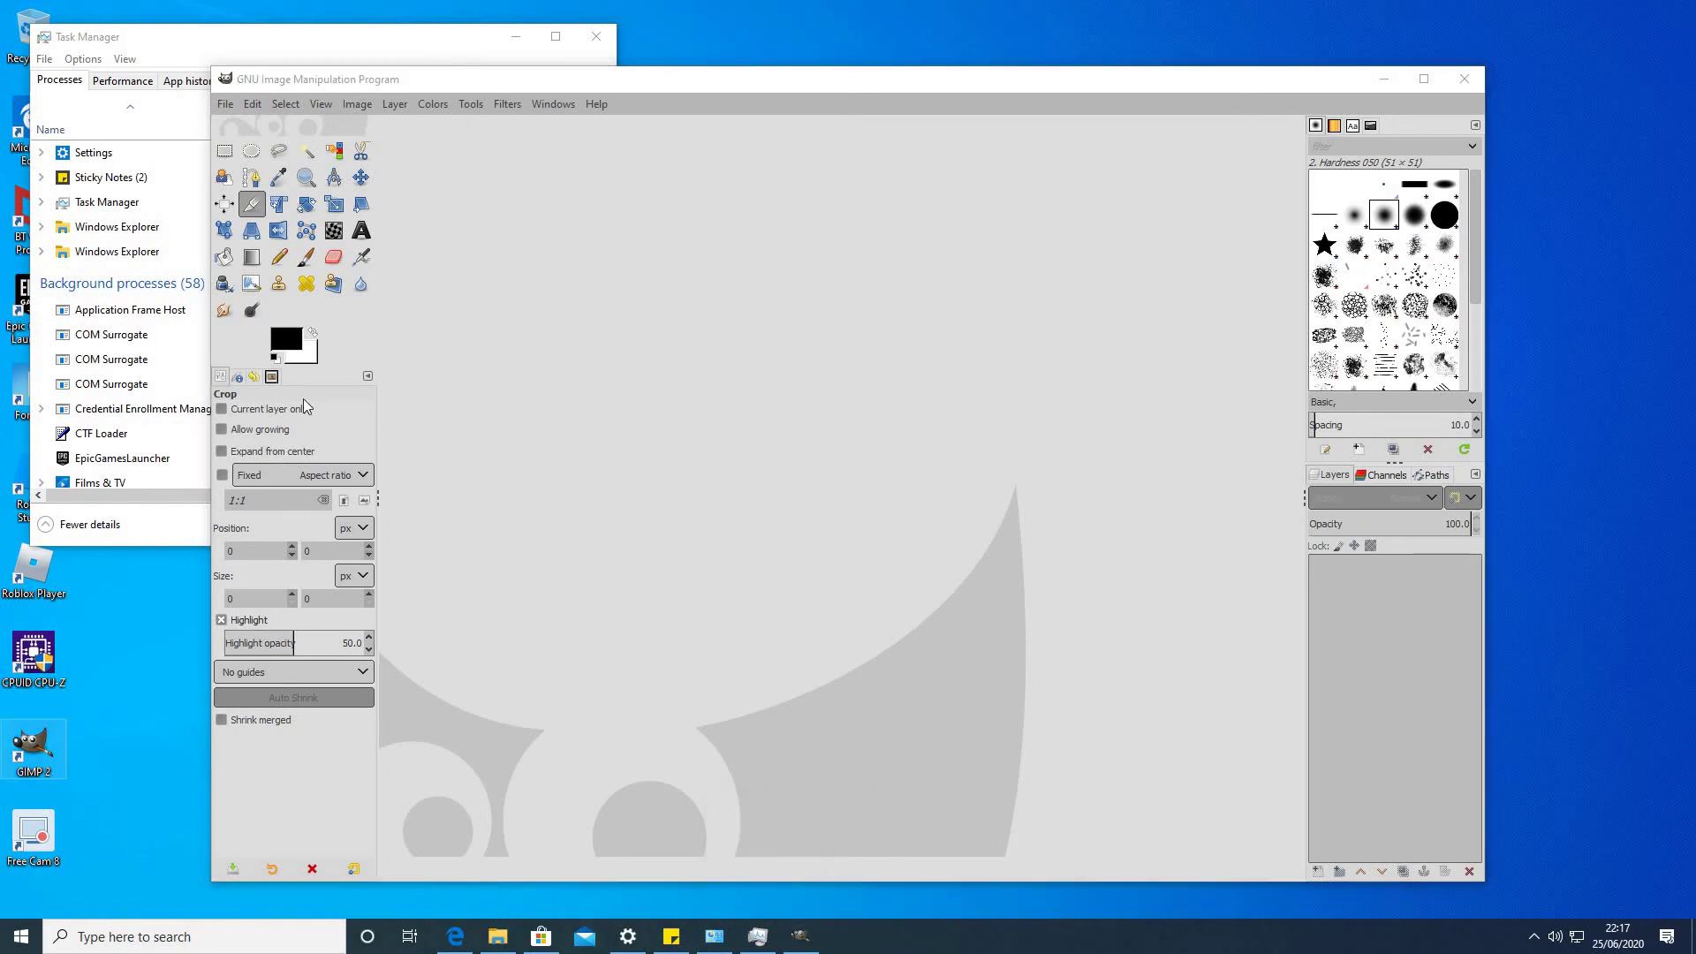
right_click(40, 840)
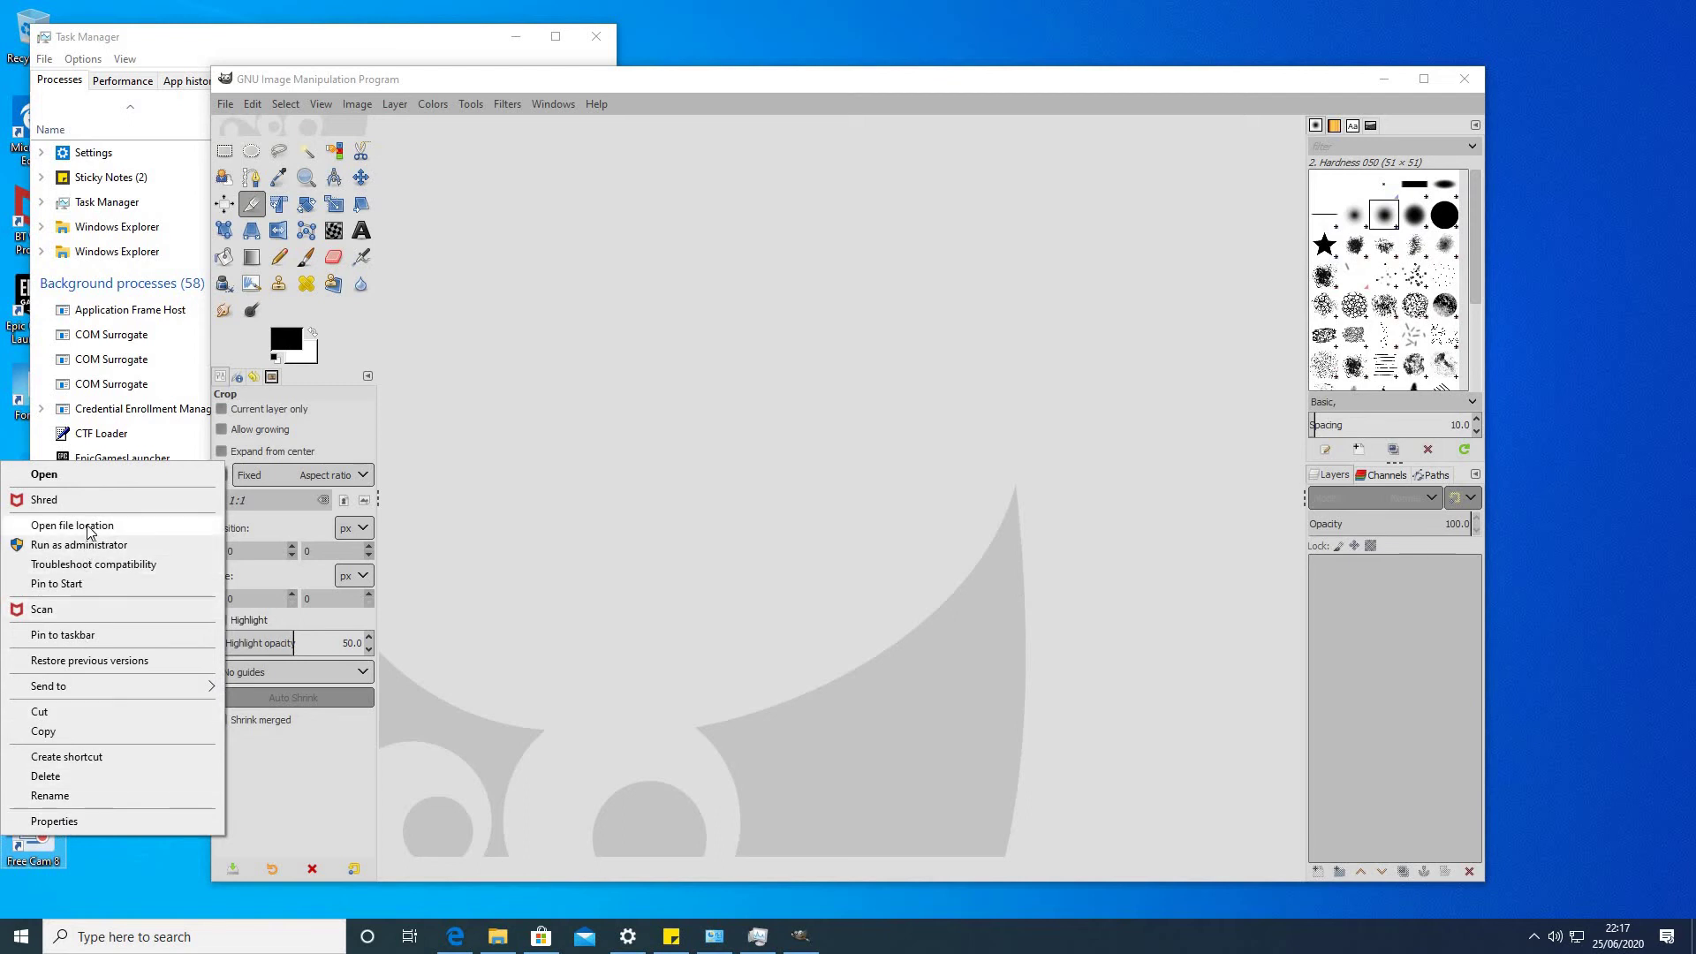
click(44, 474)
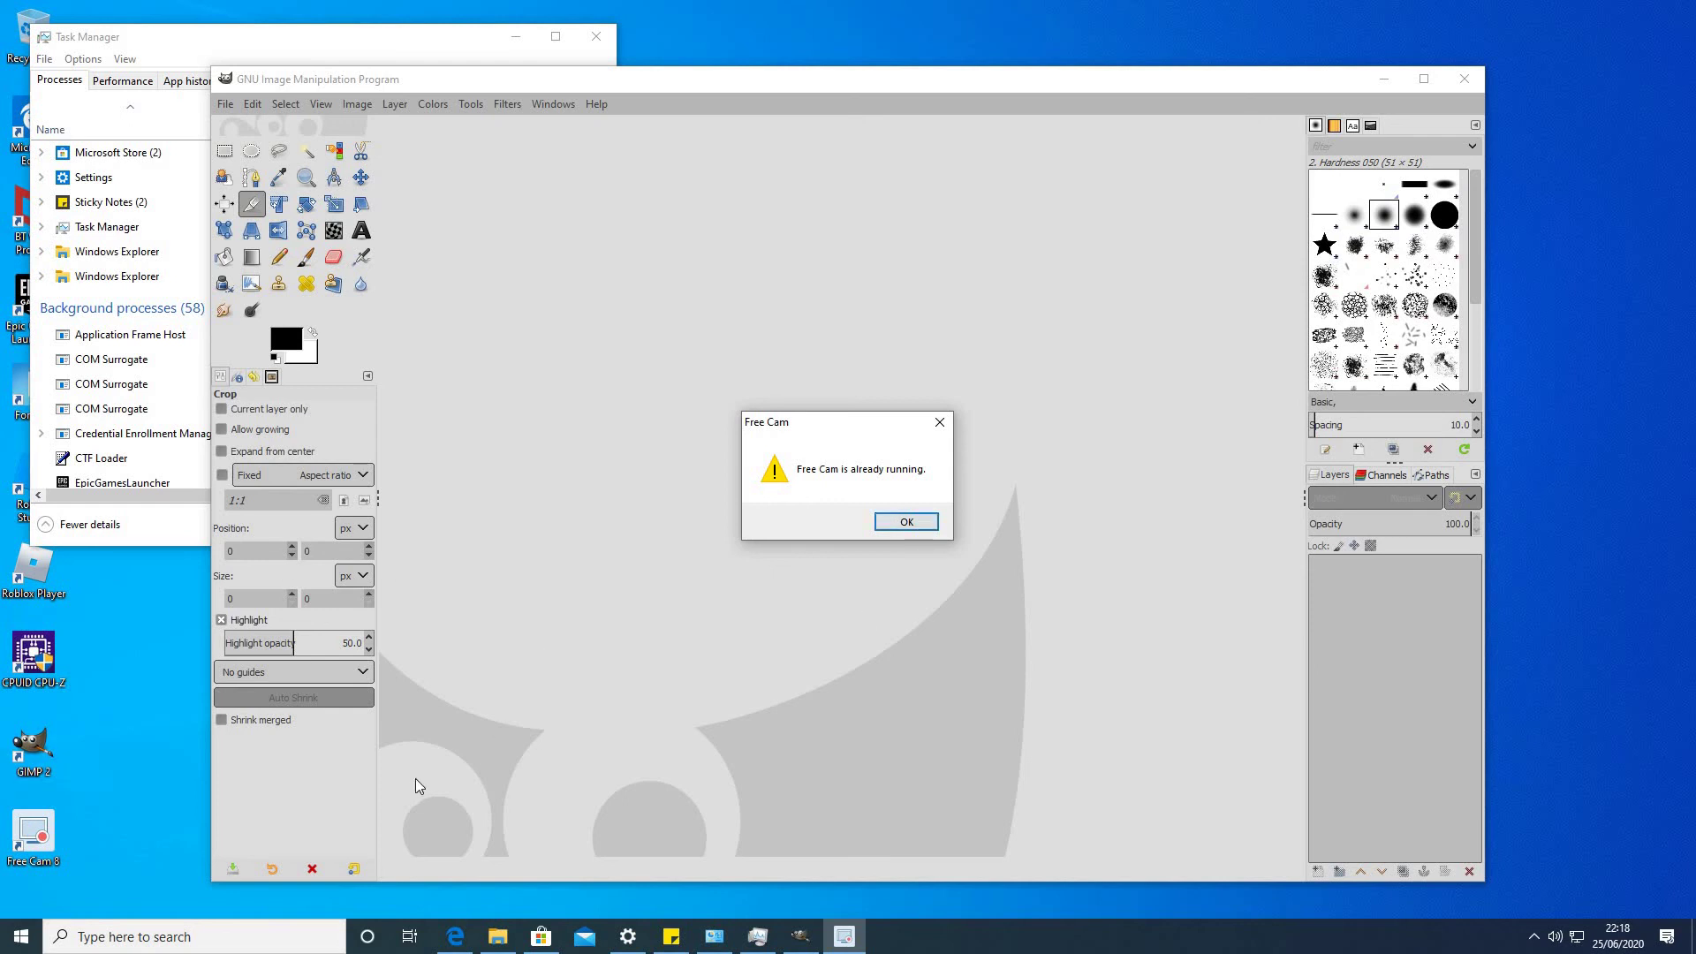
click(46, 844)
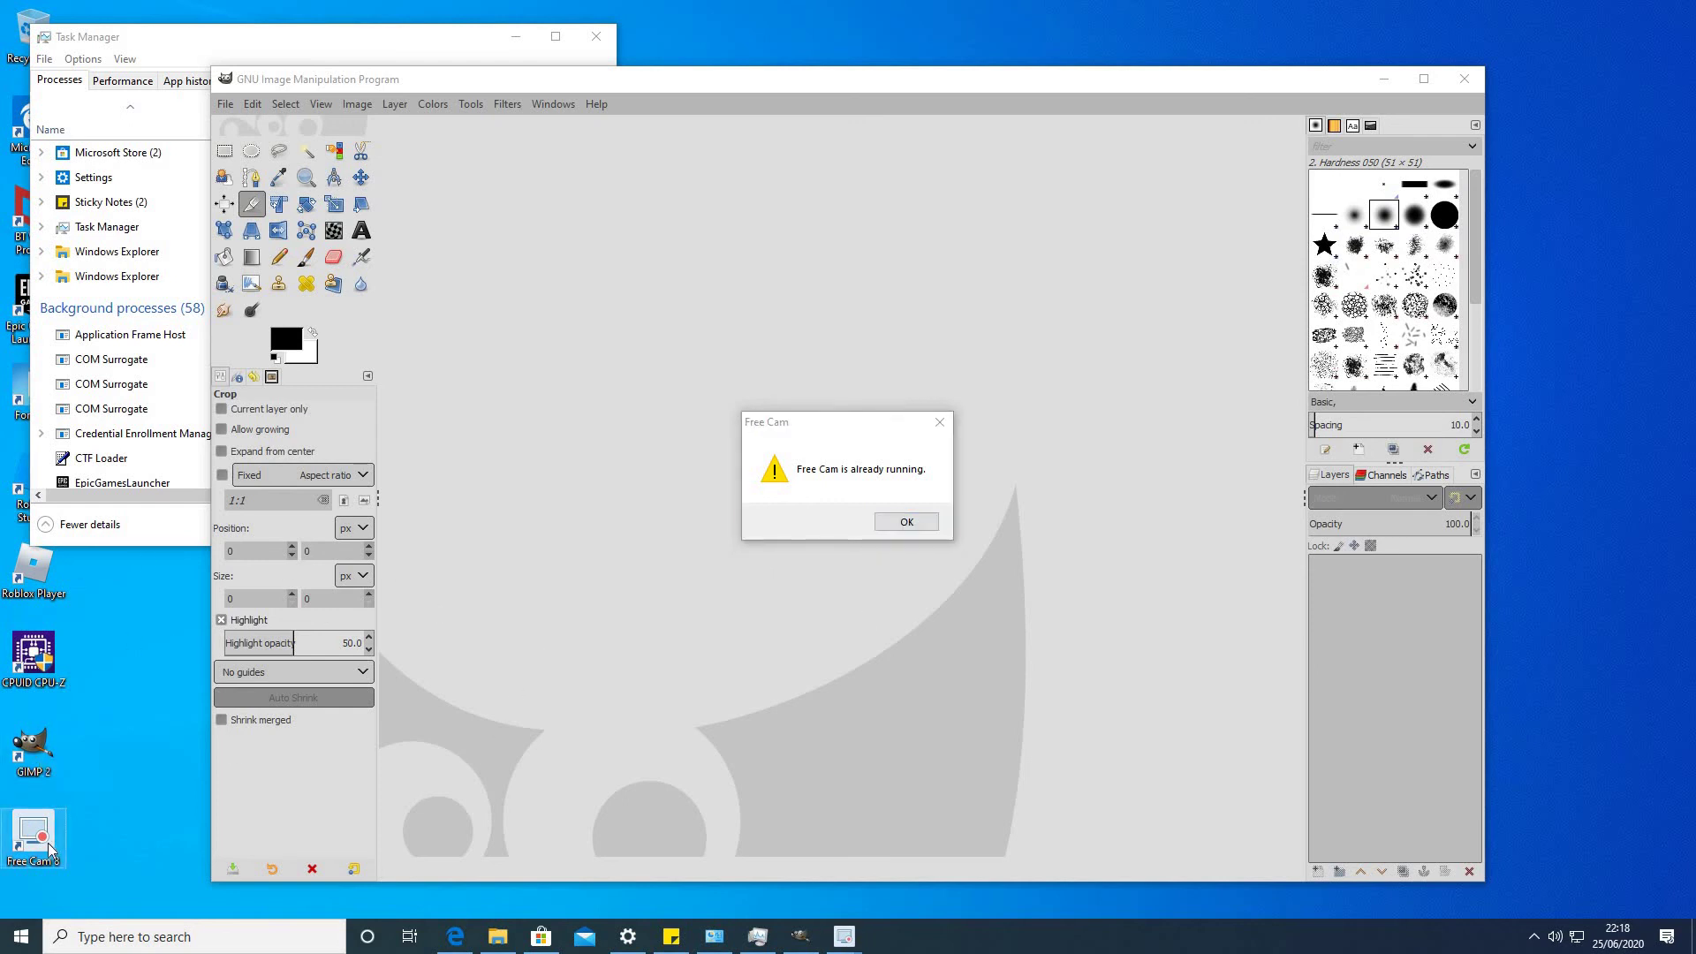
click(899, 527)
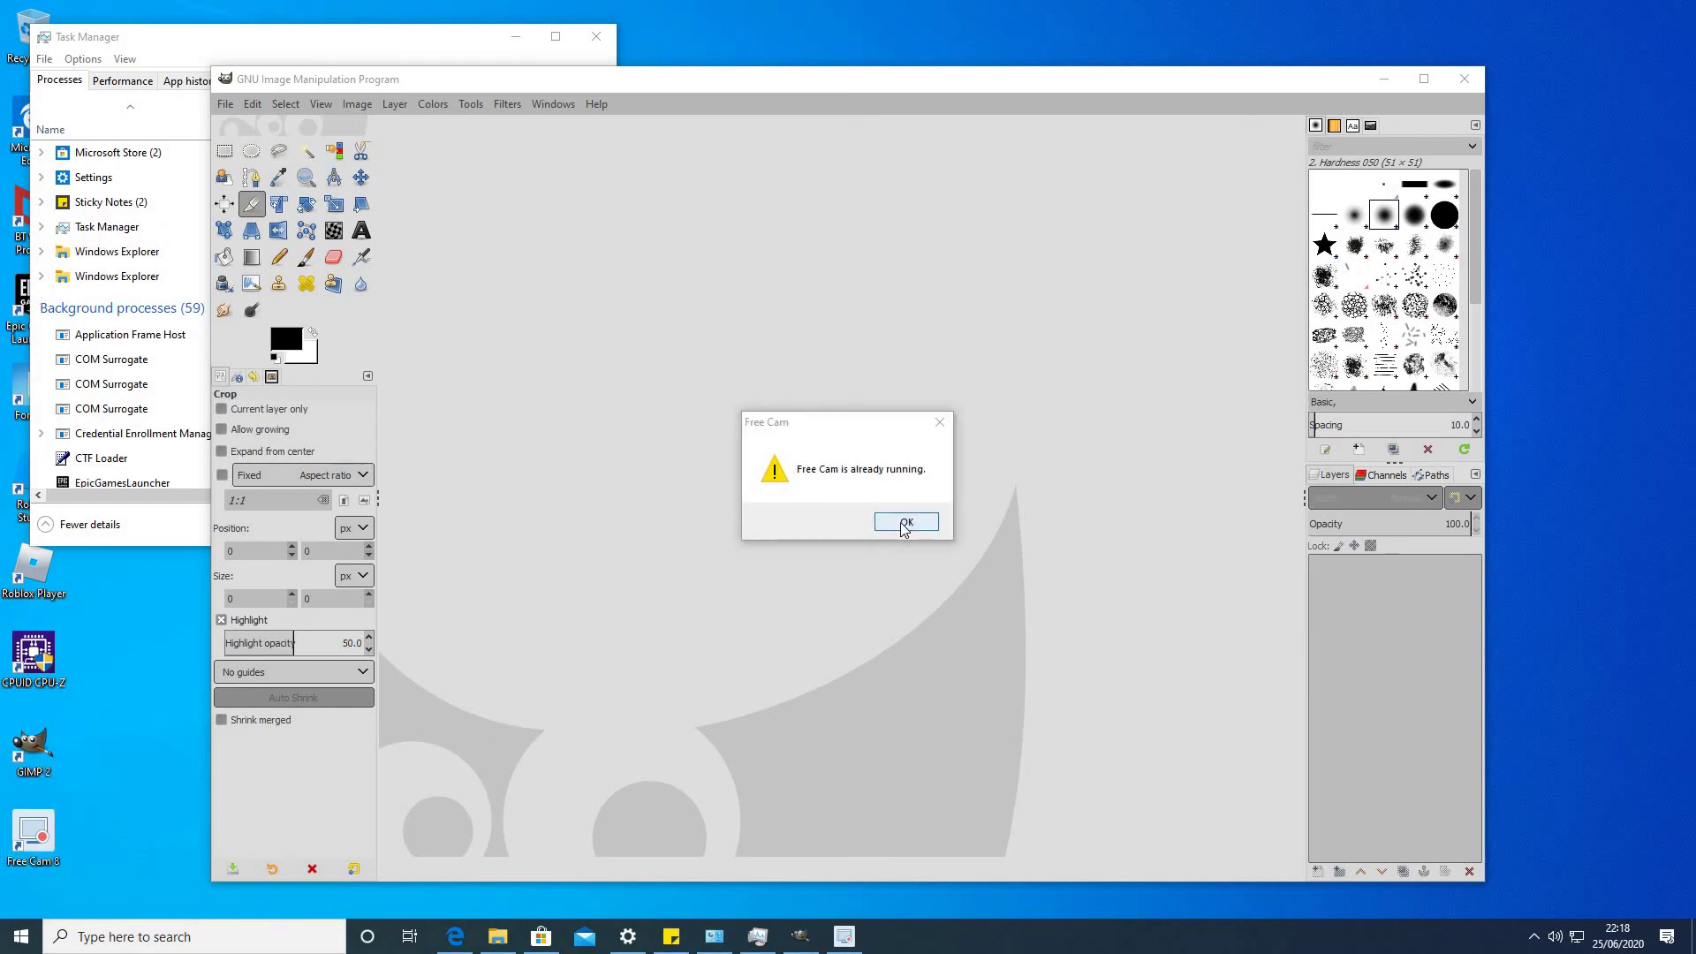
click(904, 524)
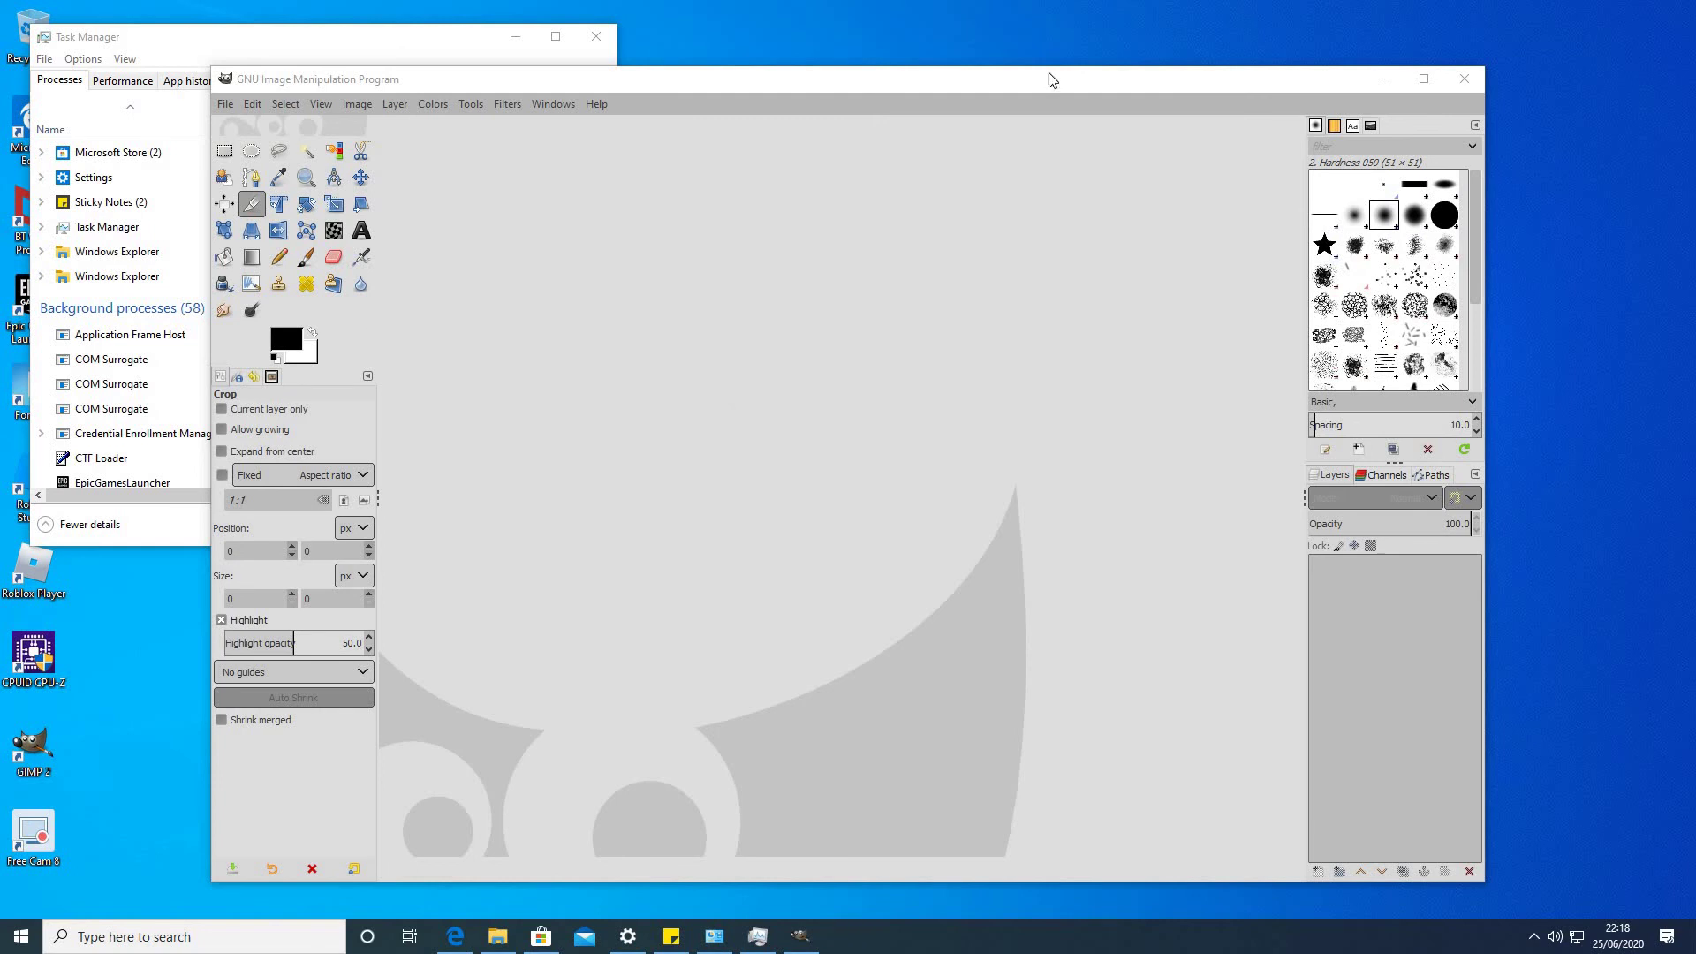
Close GIMP and select the Free Cam (32 bit) process in Task Manager
click(1463, 85)
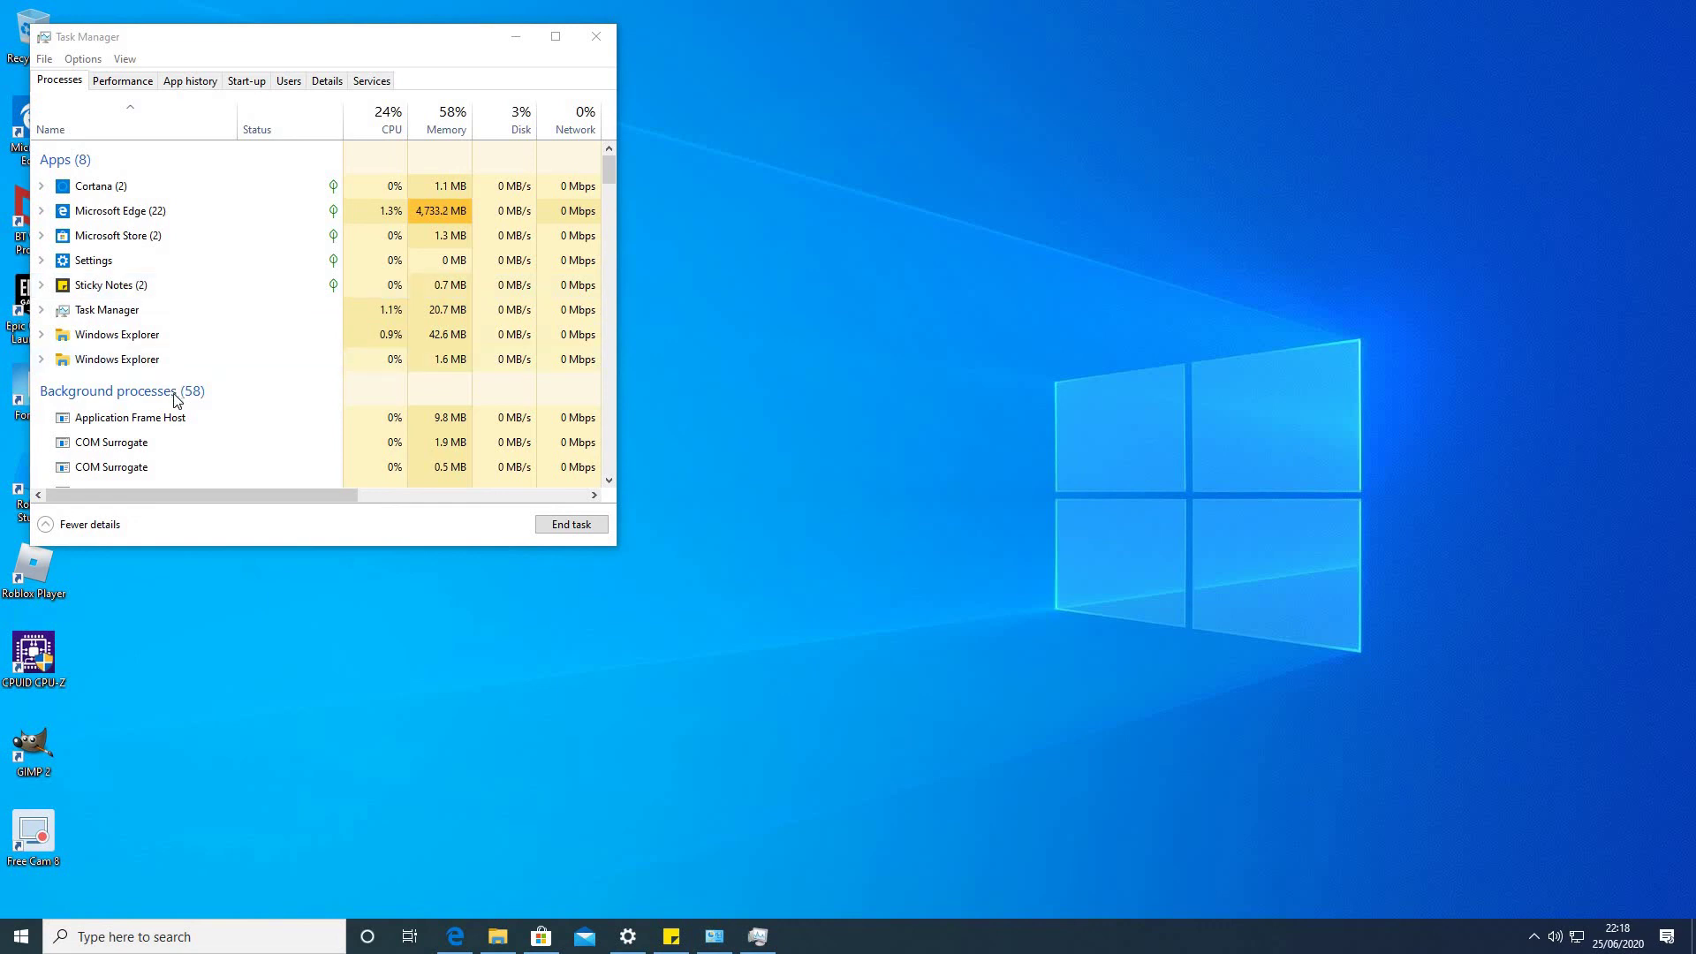
scroll(175, 431, down, 1)
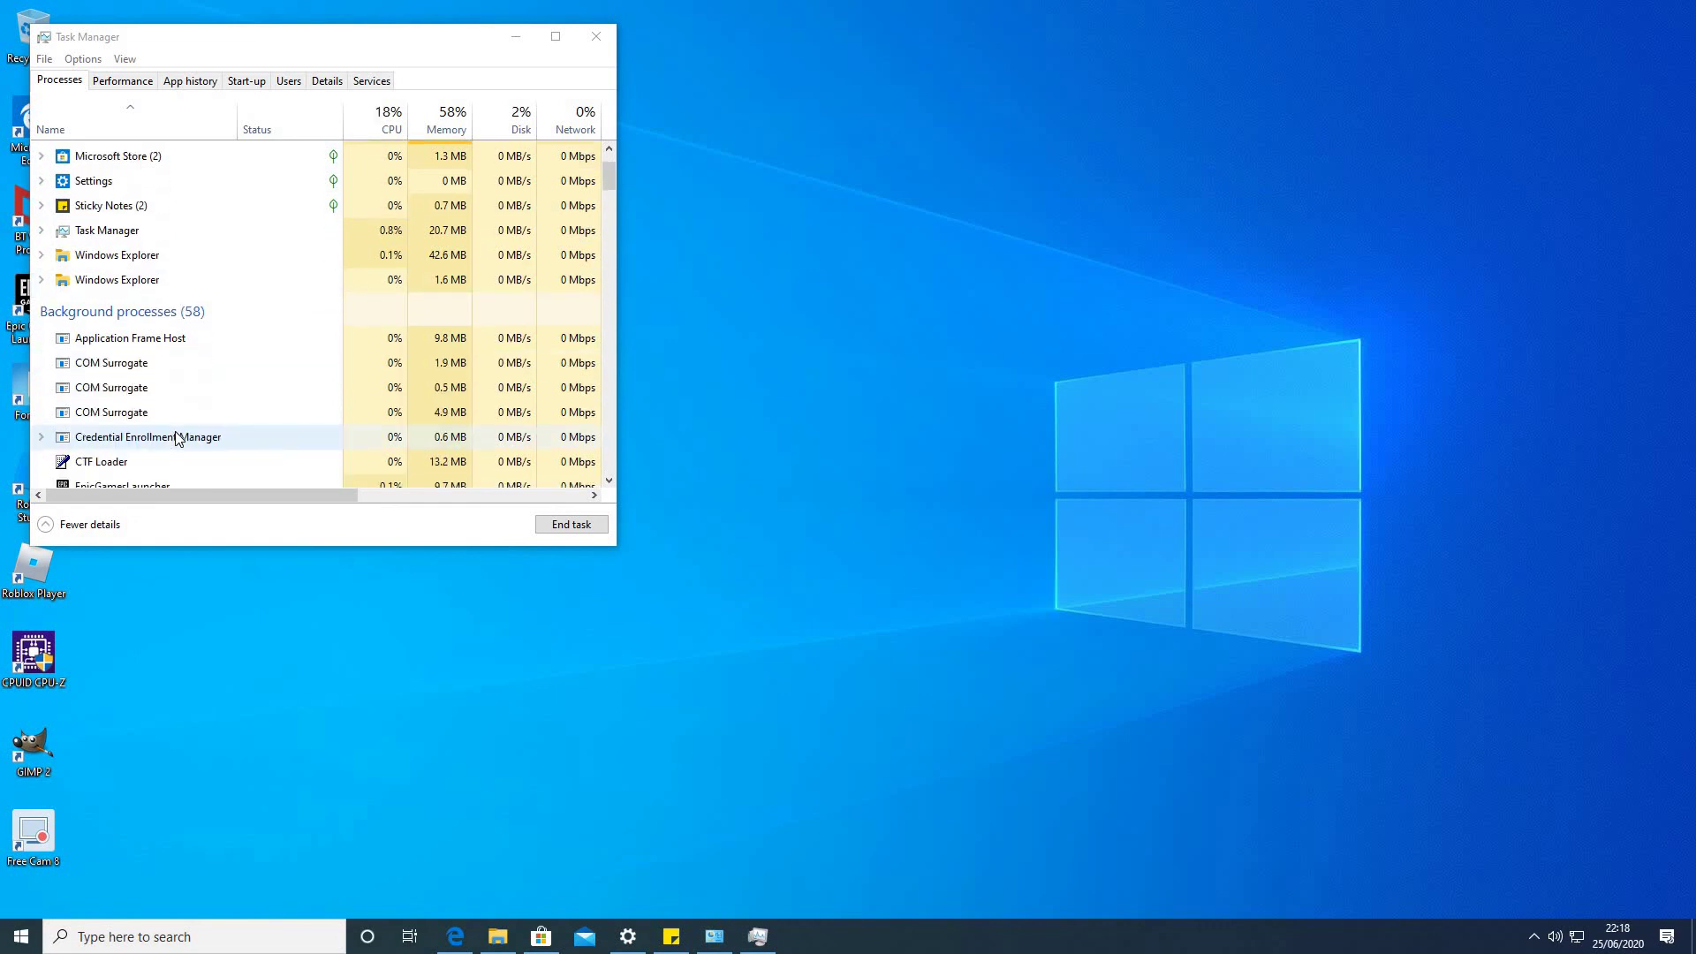
scroll(175, 435, down, 1)
scroll(174, 433, down, 1)
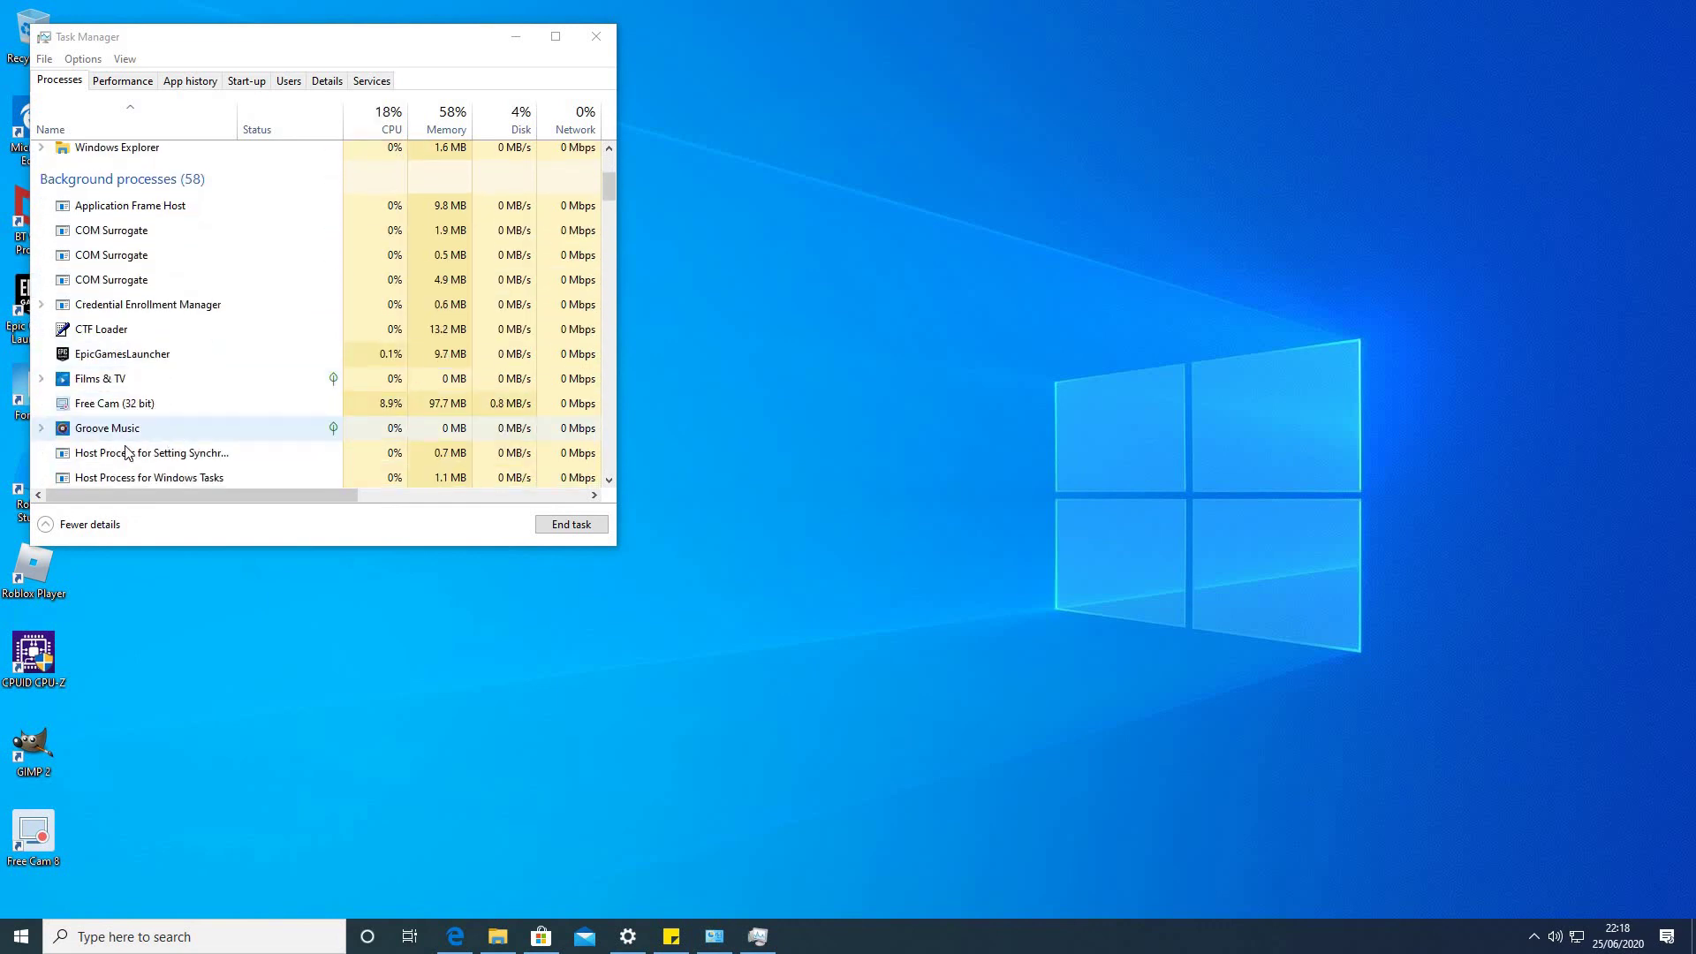
click(99, 404)
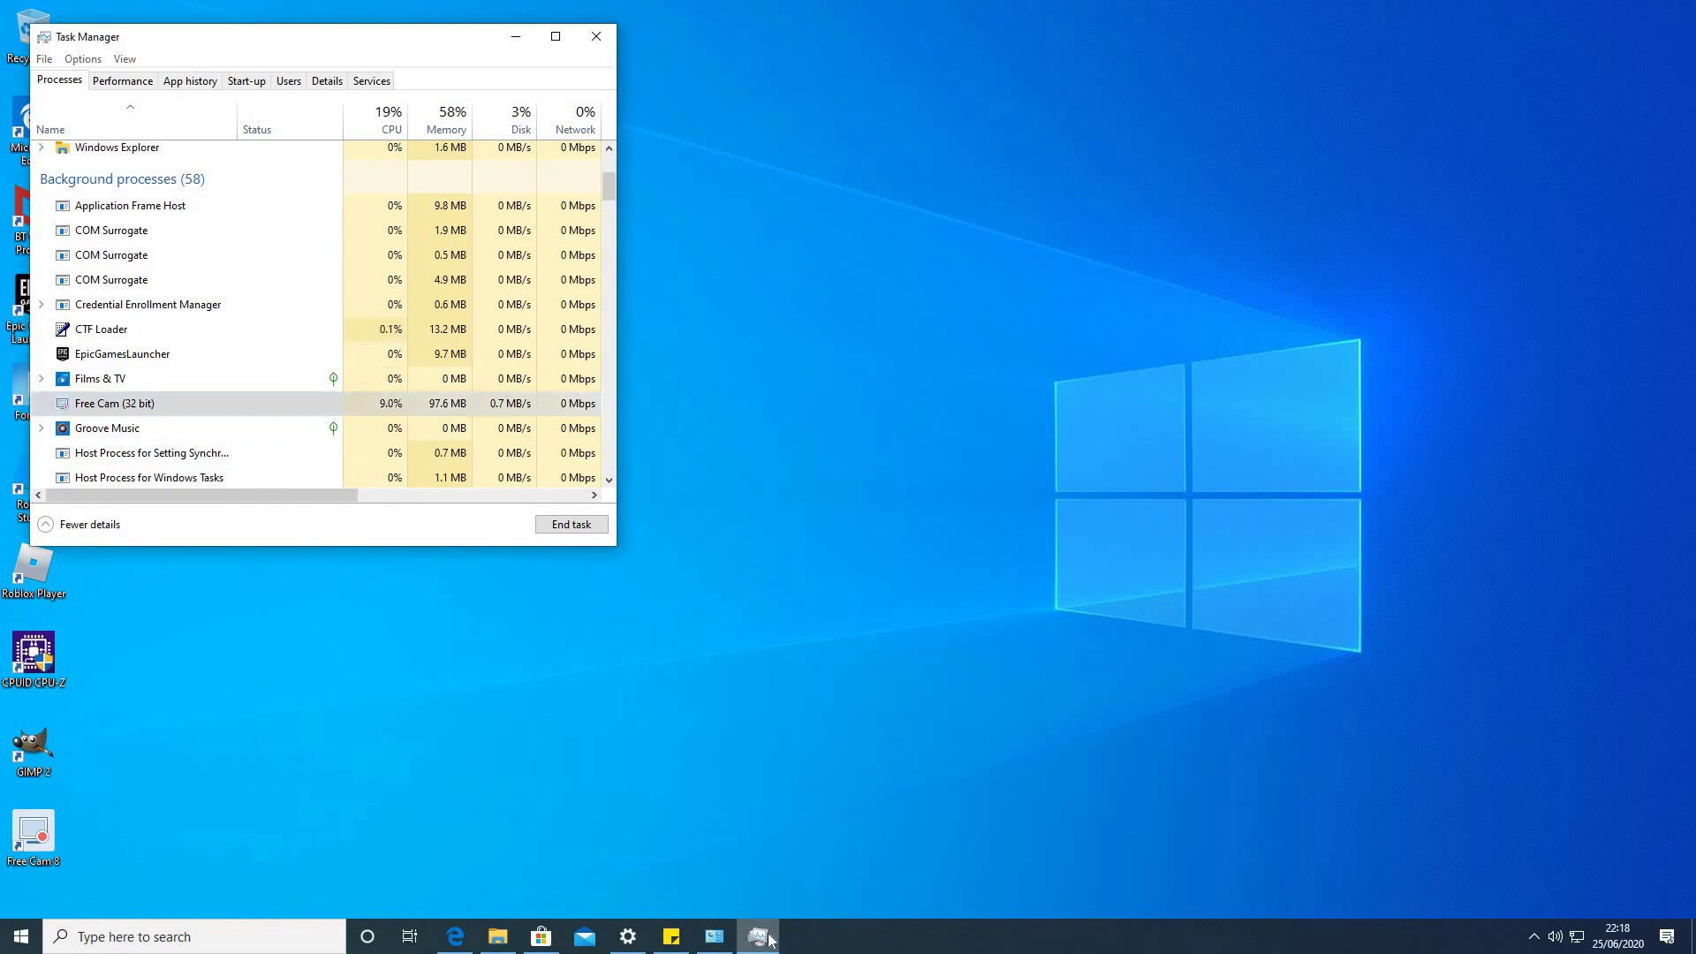
Minimize Task Manager, leaving the bare desktop showing
click(757, 937)
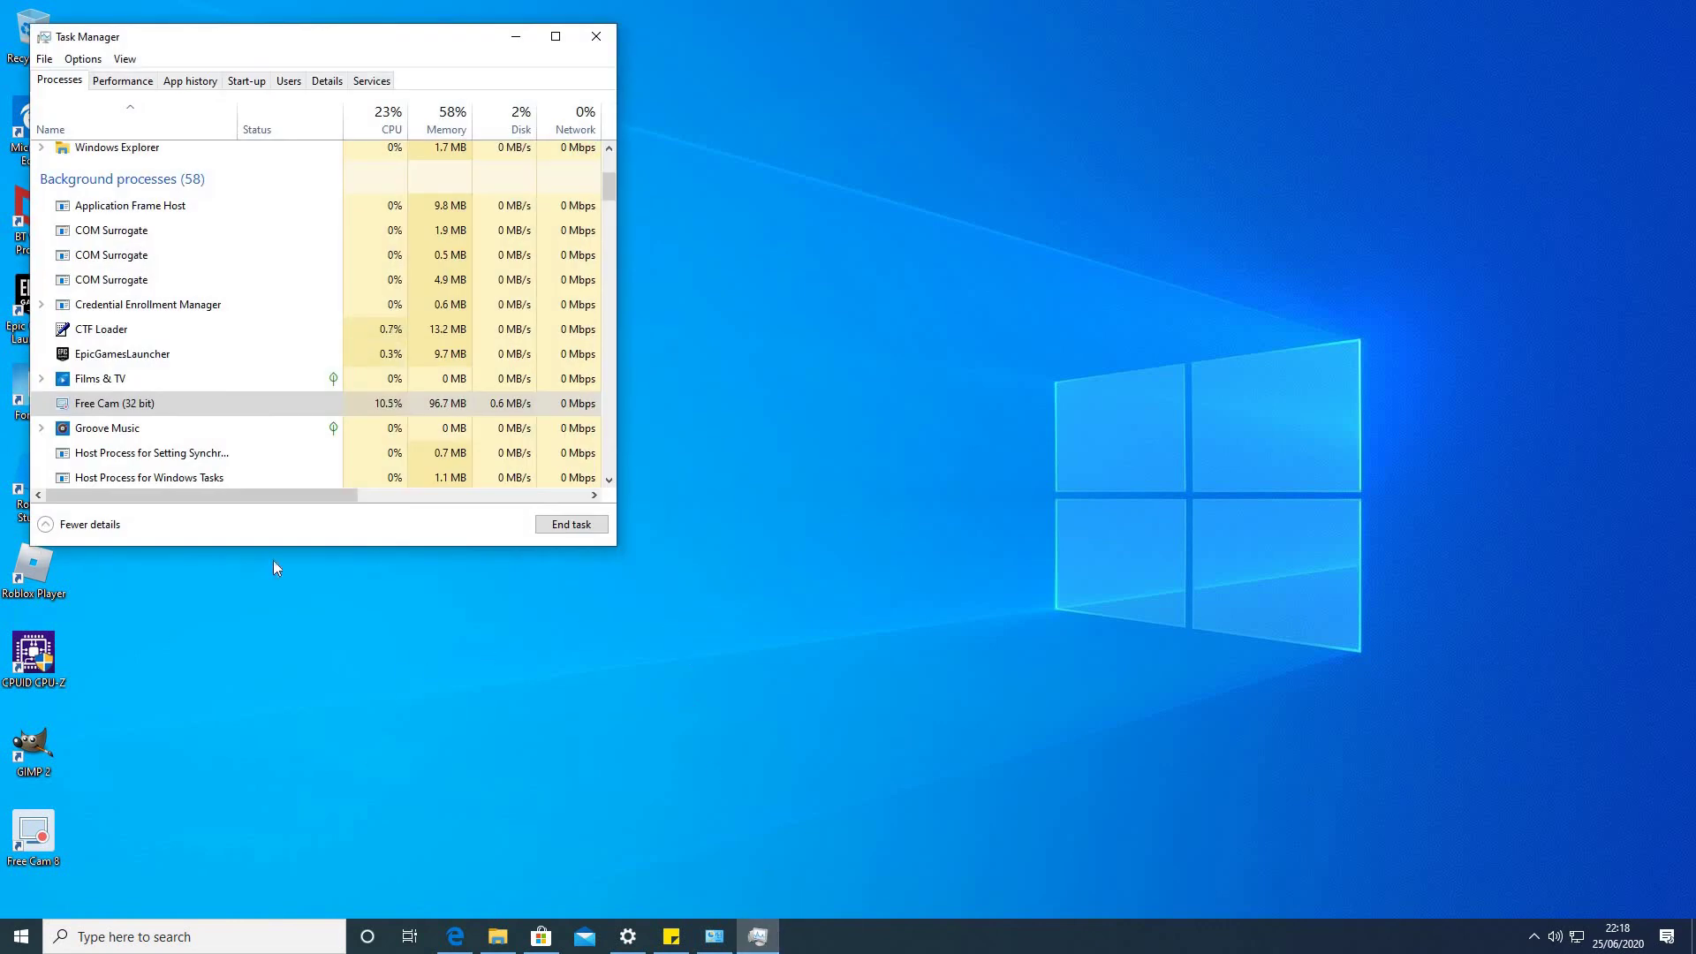
click(825, 443)
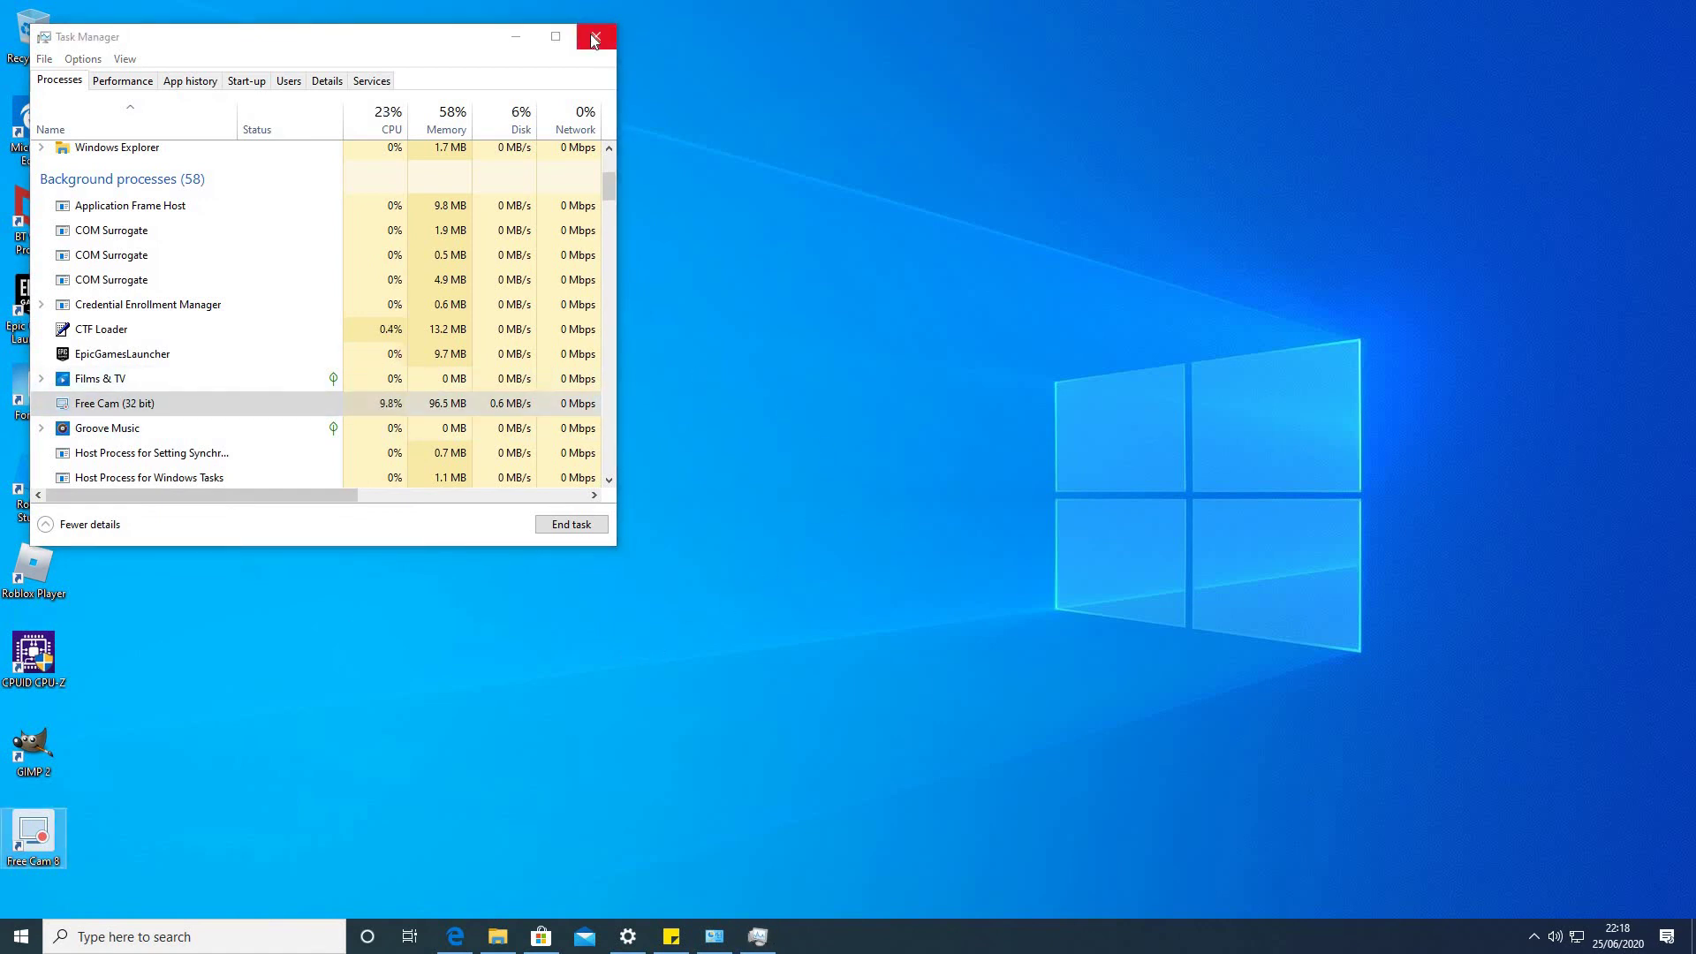
click(516, 37)
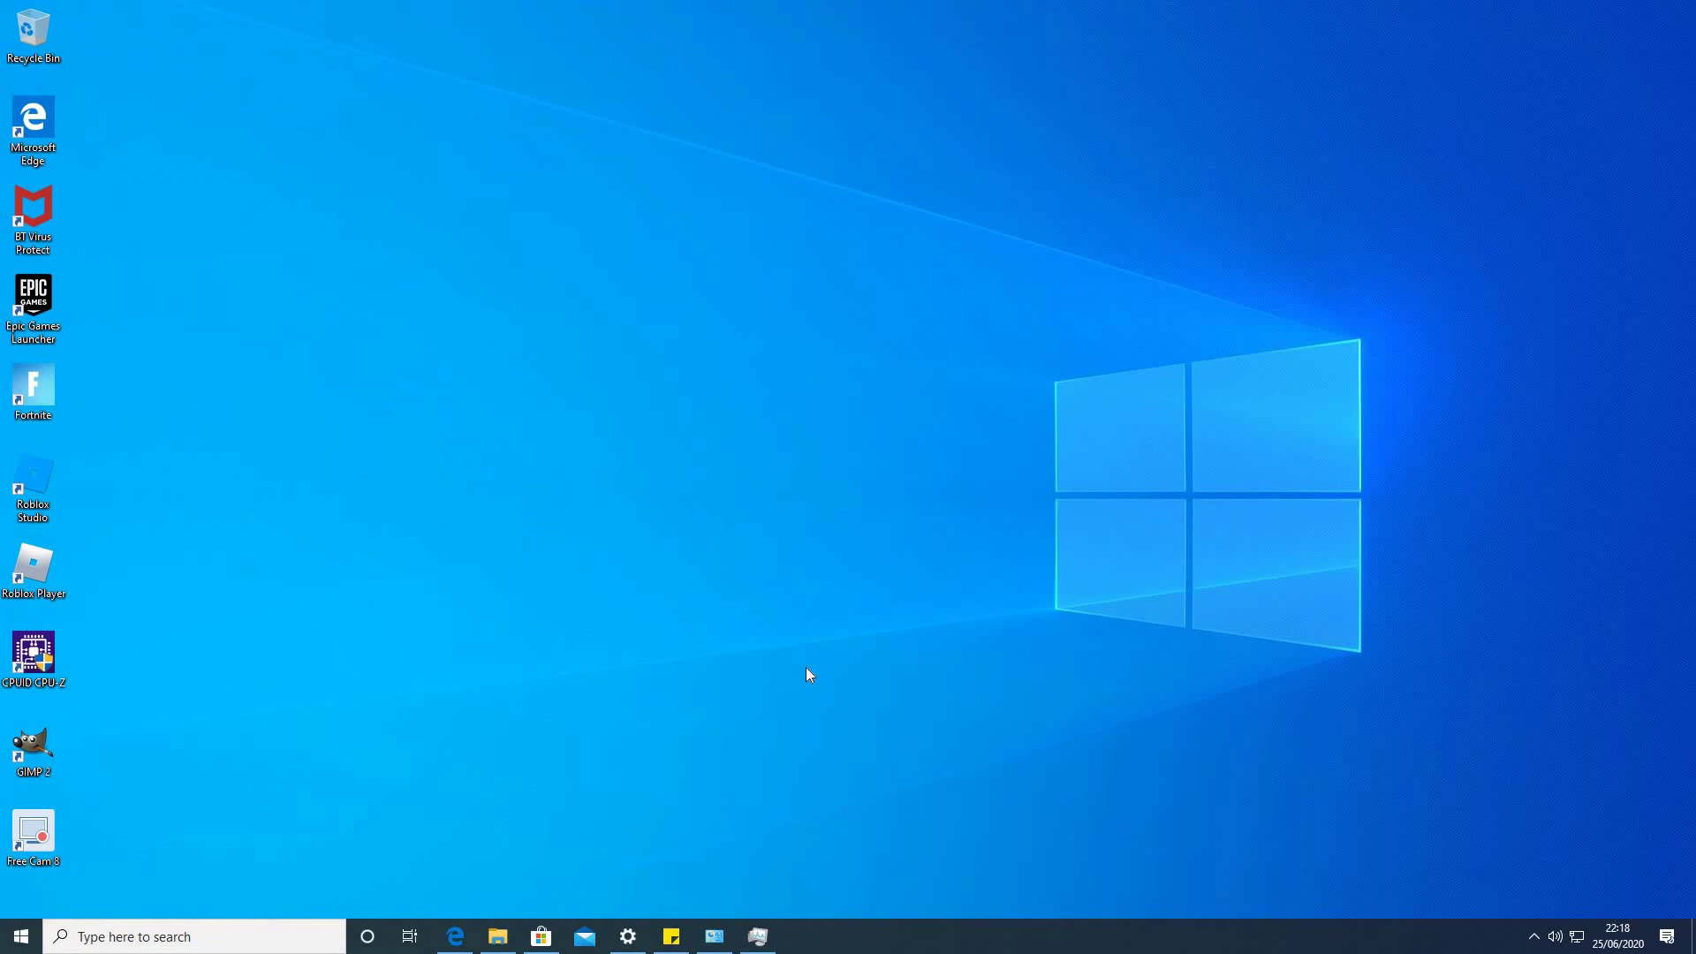